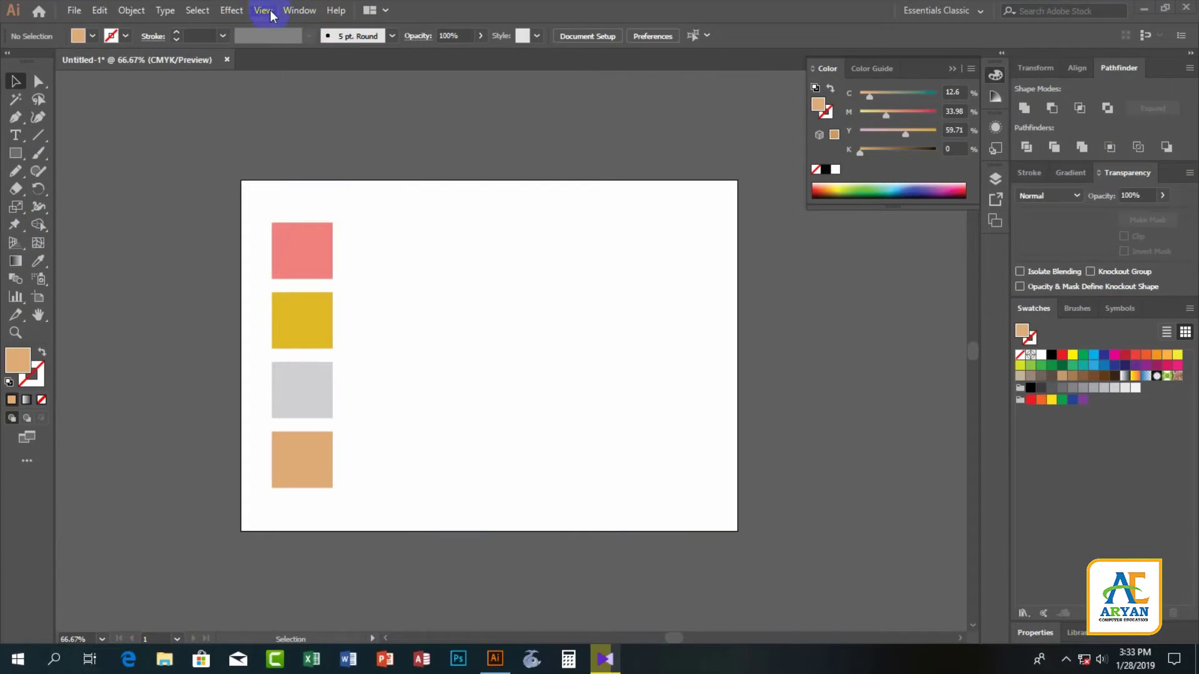
Step: Switch on the View grid over the four colour squares and re-zoom on the artboard
left_click(263, 10)
left_click(382, 542)
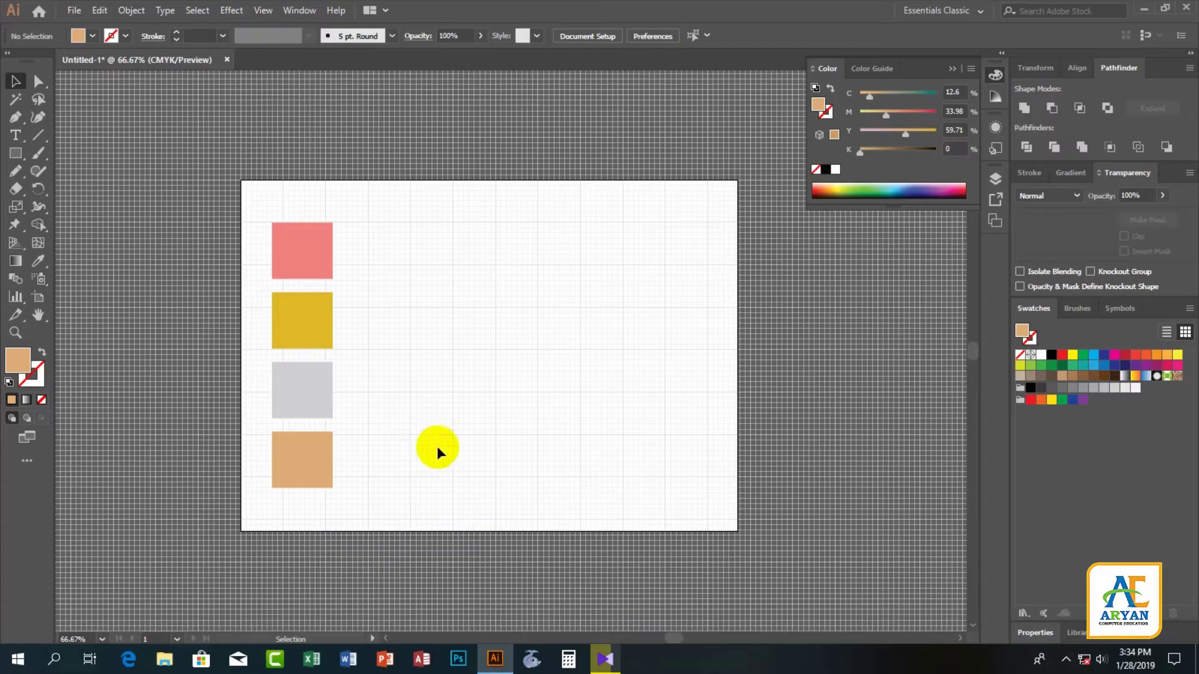
scroll(467, 417, "down", 1)
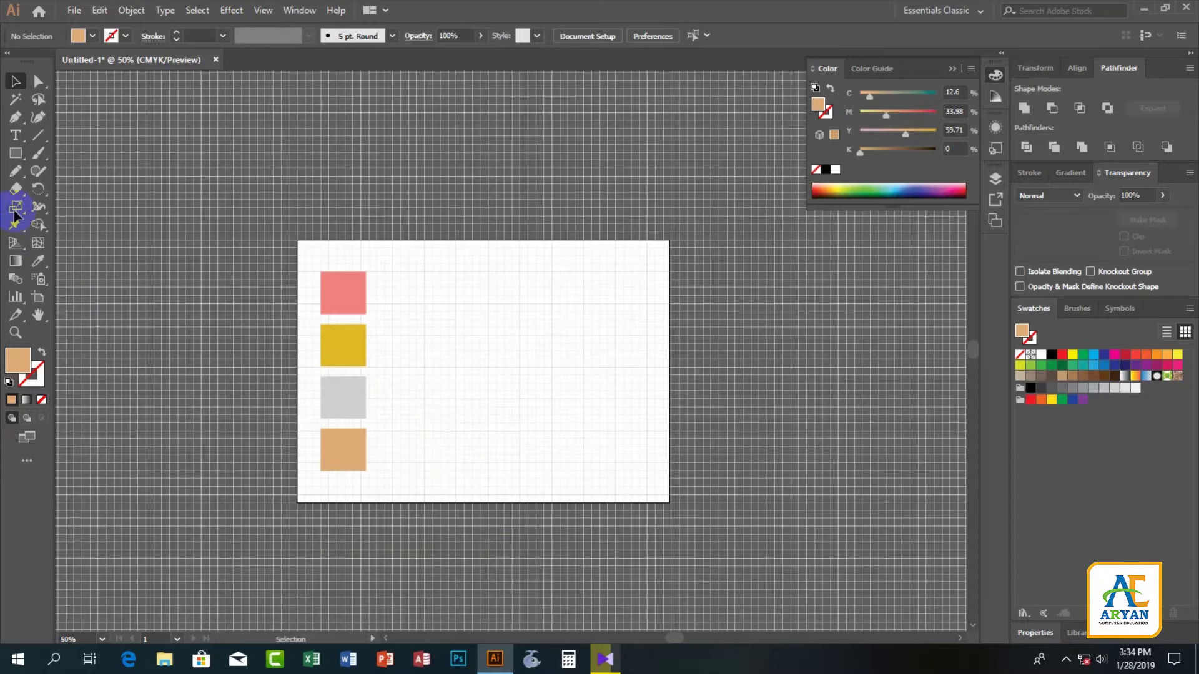
left_click(15, 152)
left_click(495, 379)
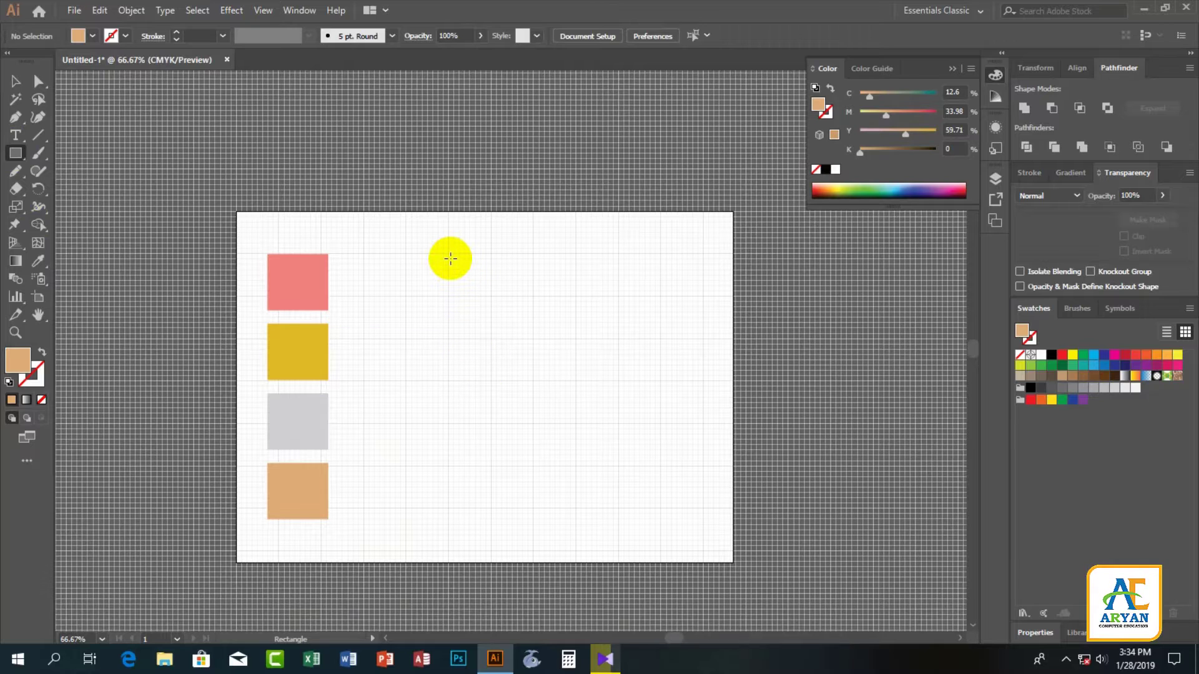
Step: Draw a tall narrow rectangle beside the squares with Fill None and a black stroke
left_click_drag(449, 254, 491, 507)
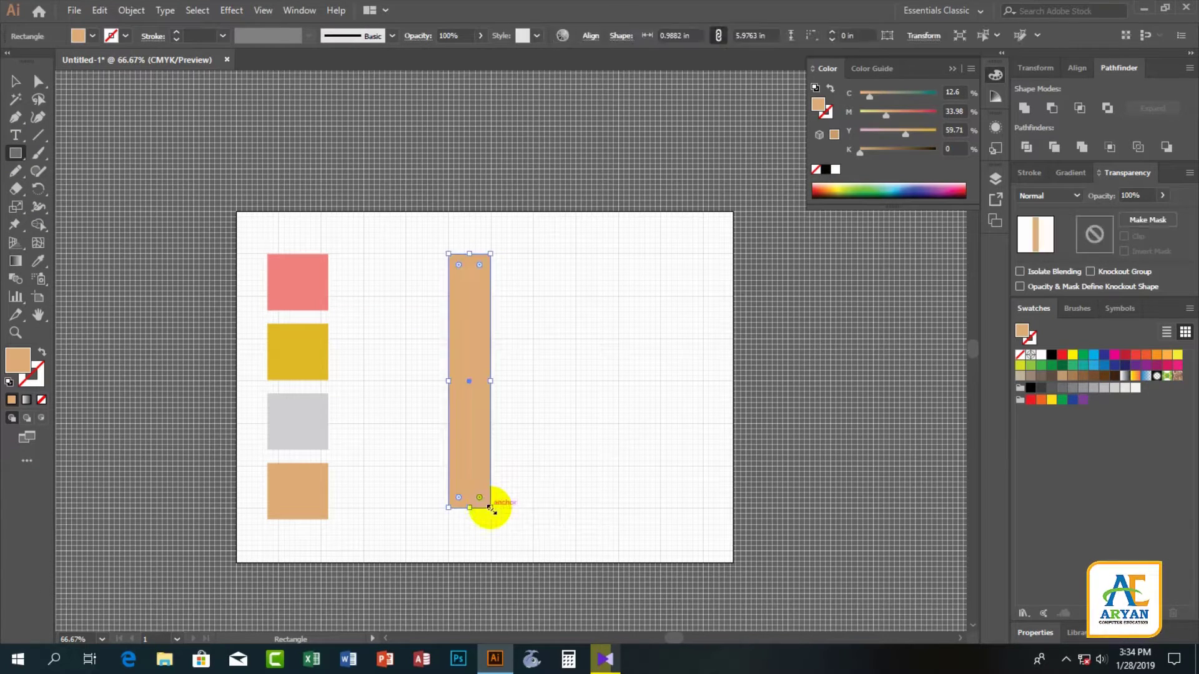
left_click_drag(467, 415, 431, 420)
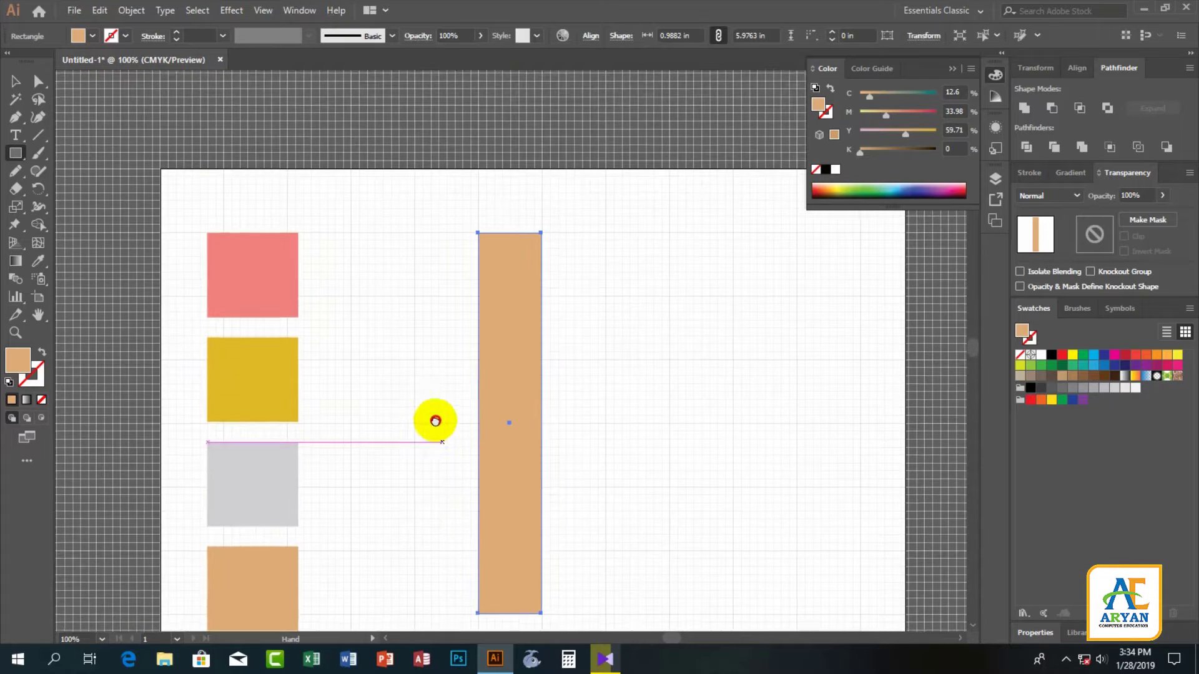
left_click(93, 36)
left_click(9, 59)
left_click(92, 36)
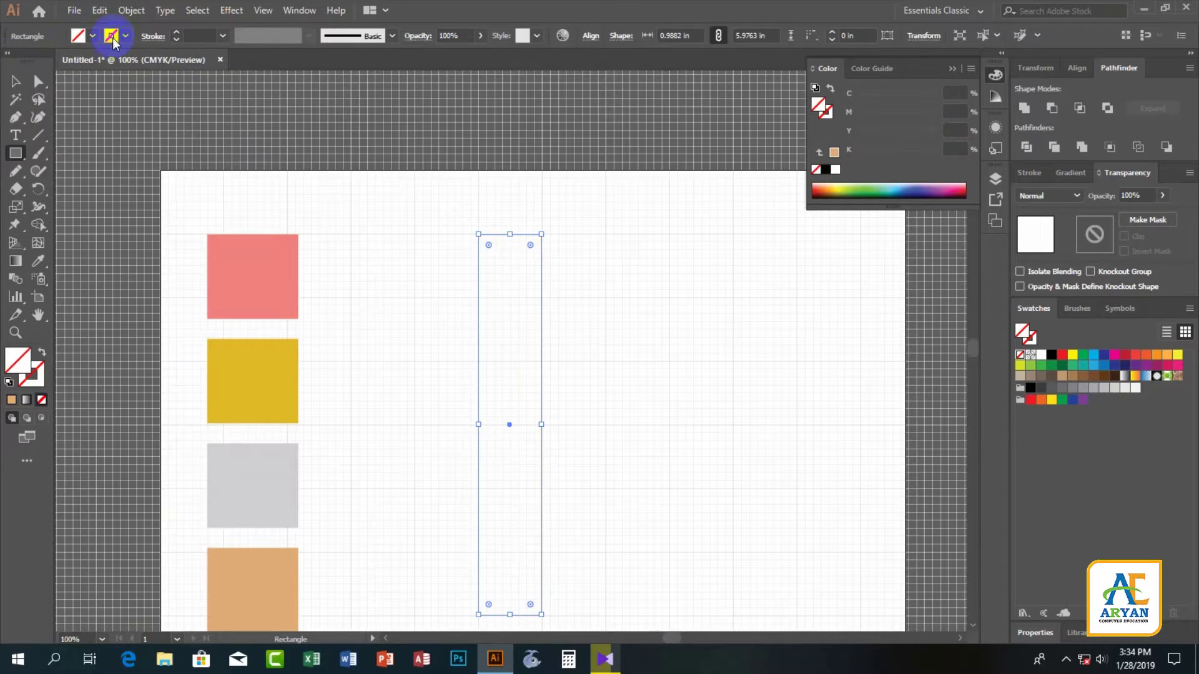
left_click(106, 125)
left_click(380, 336)
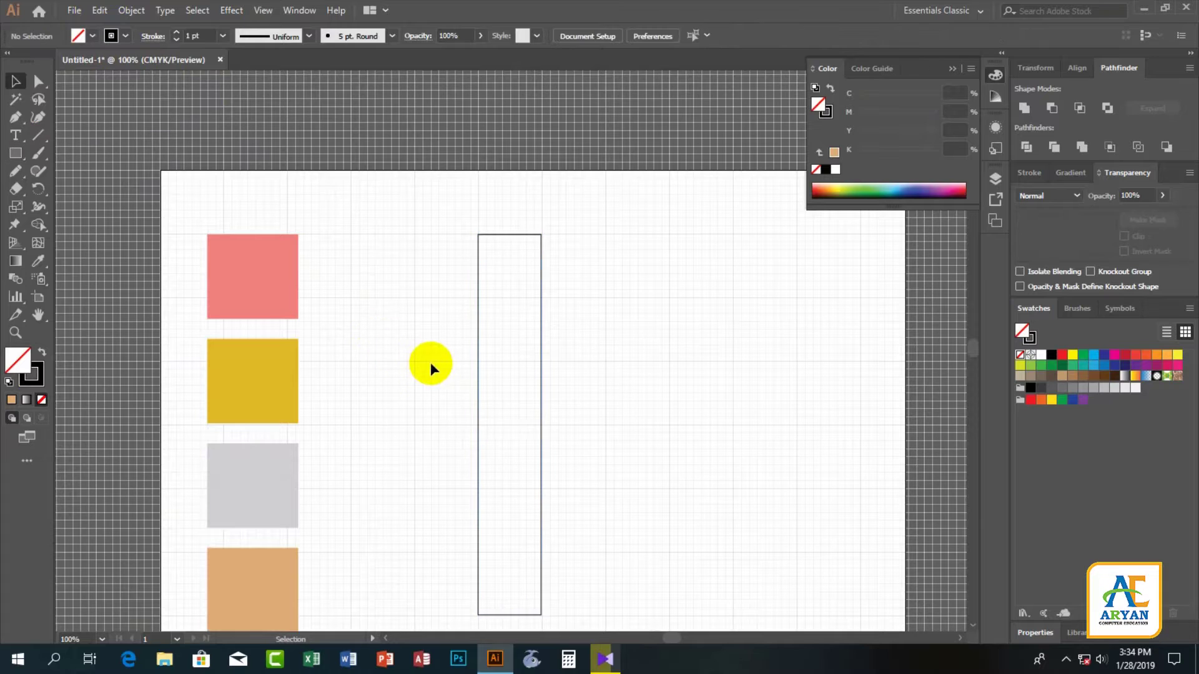
left_click(502, 241)
Step: Zoom in on the rectangle and add an anchor point on its bottom edge
left_click(460, 365)
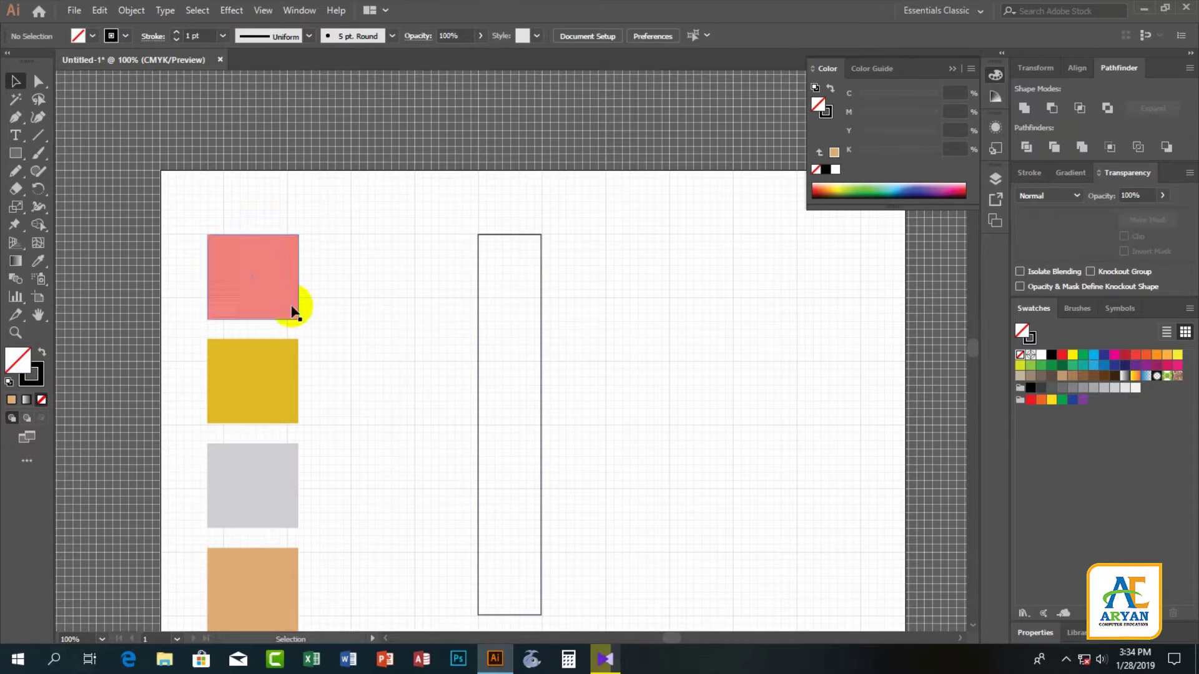
key("ctrl+plus")
key("ctrl+plus")
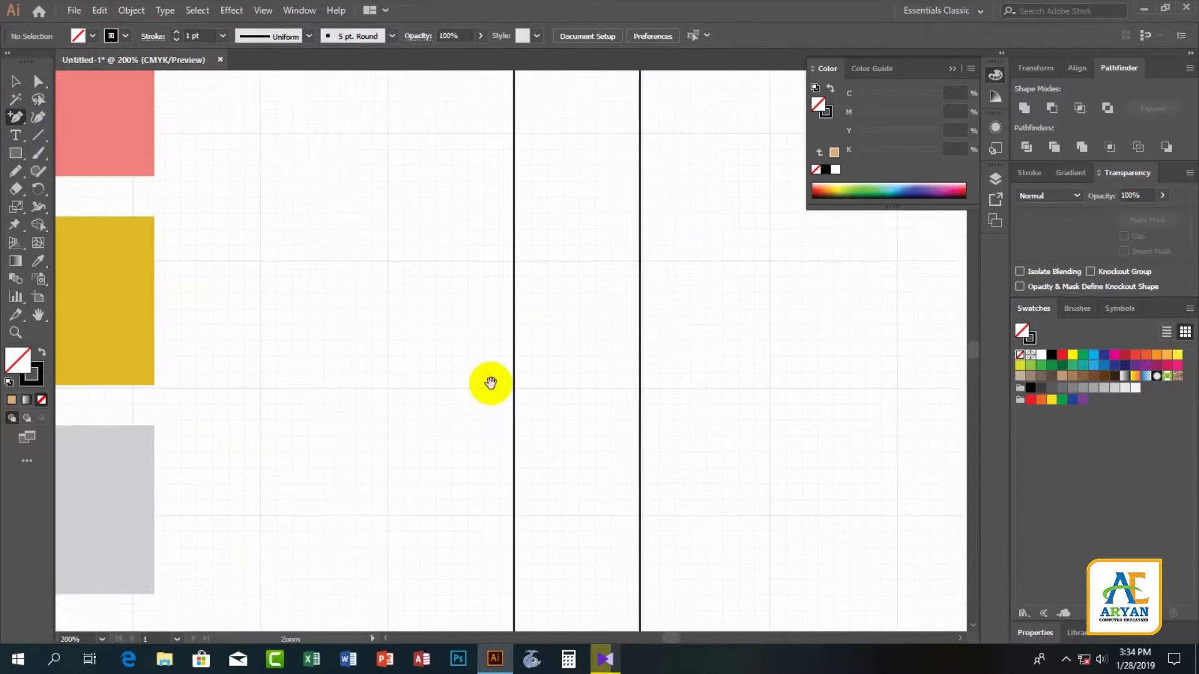
key("ctrl+plus")
key("ctrl+plus")
scroll(390, 224, "down", 5)
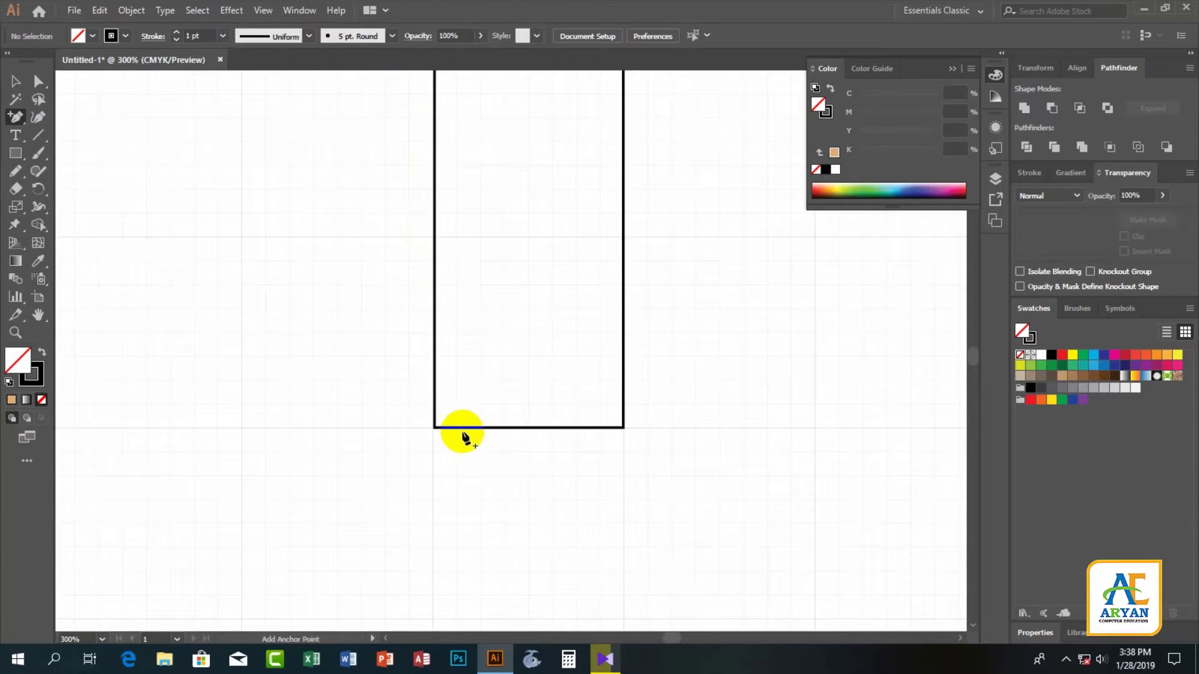
left_click(463, 428)
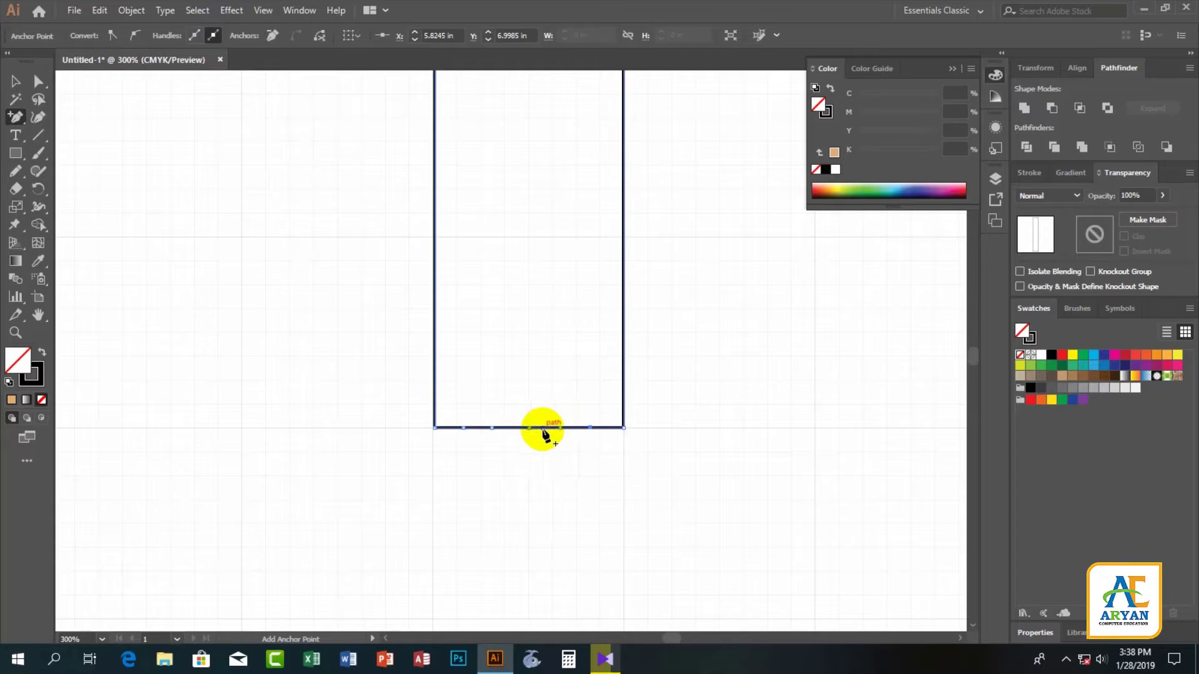
Step: Raise alternate bottom anchors with the arrow keys to form three zigzag peaks
left_click(16, 117)
left_click(53, 118)
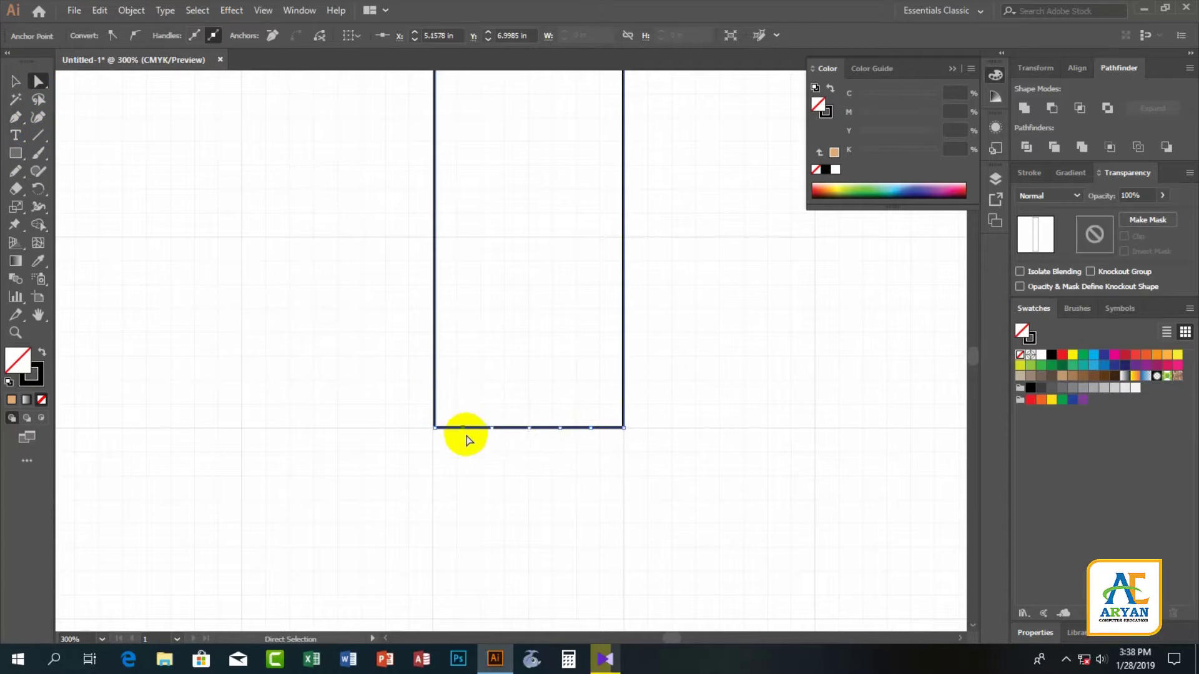
left_click(593, 431)
left_click(590, 439)
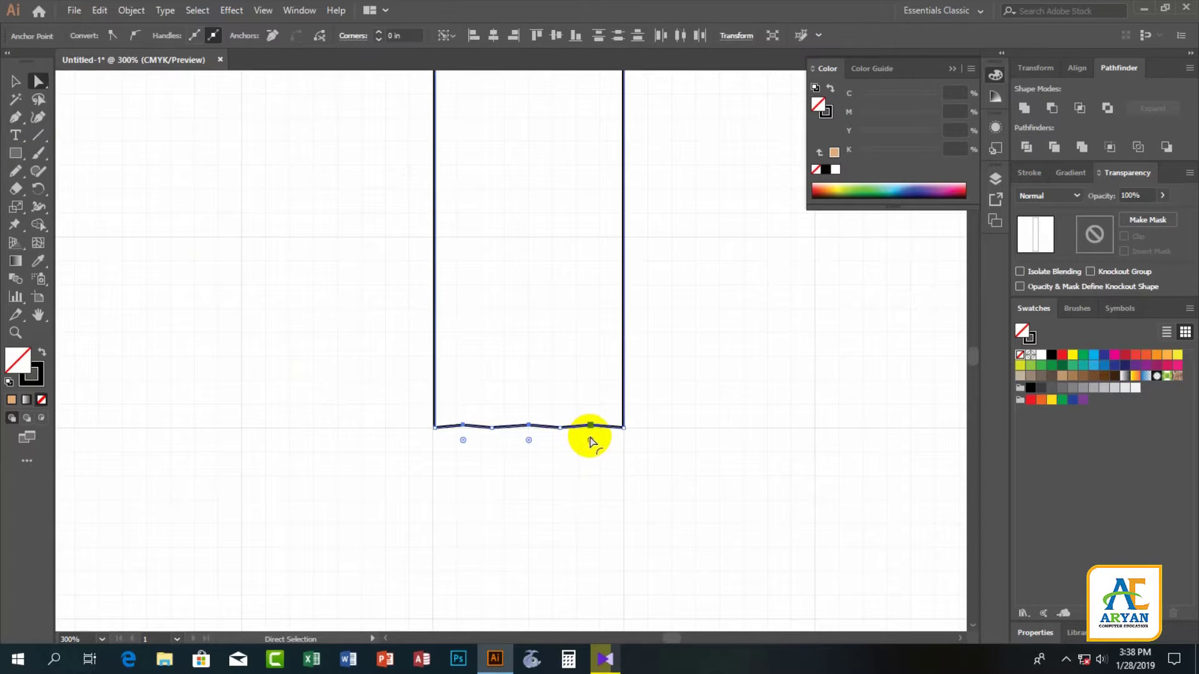
key("Up")
key("Up")
key("Up")
key("Up")
key("Up")
key("Up")
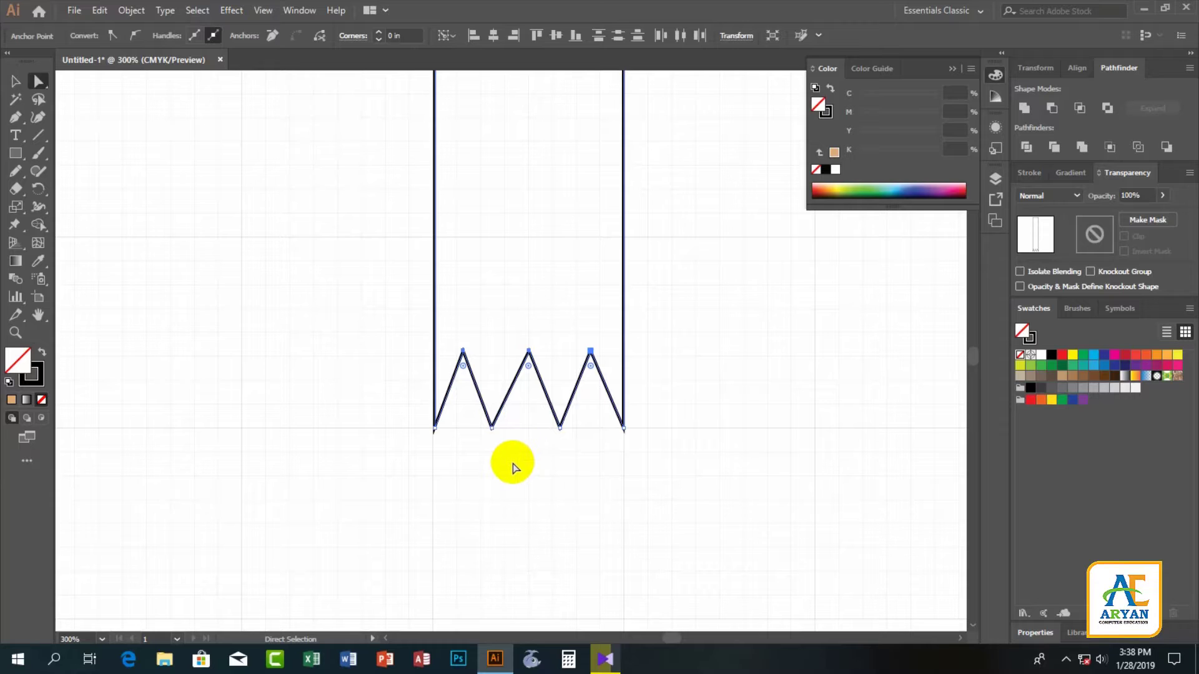
key("Down")
key("Down")
key("Down")
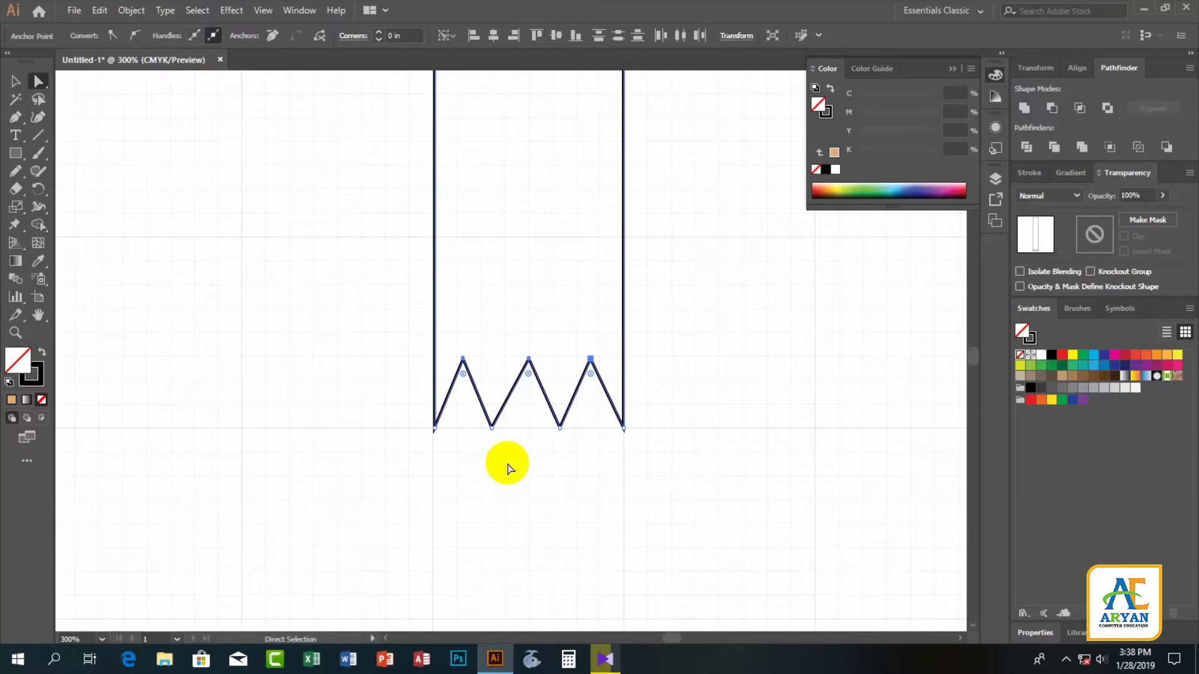
left_click(507, 468)
left_click(15, 118)
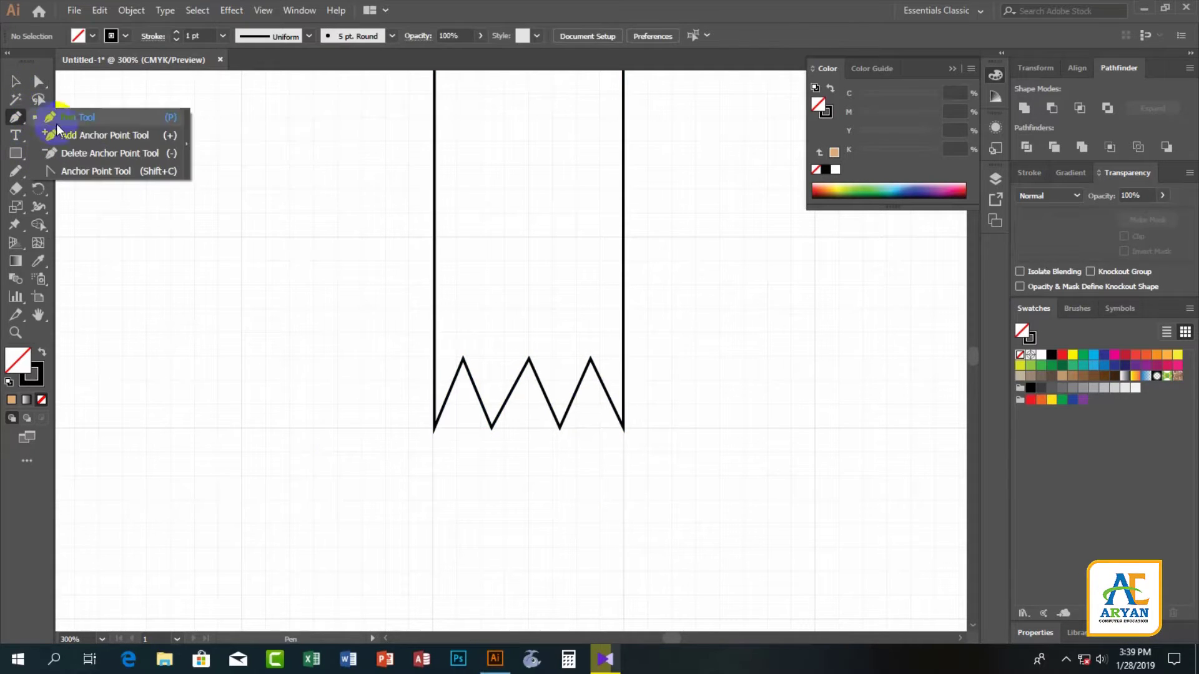
Step: Pen-draw a closed tip outline down the left side, to a point below, and up the right
left_click(435, 336)
key("ctrl+=")
mouse_move(436, 367)
left_mouse_down()
mouse_move(343, 249)
mouse_move(345, 234)
left_mouse_up()
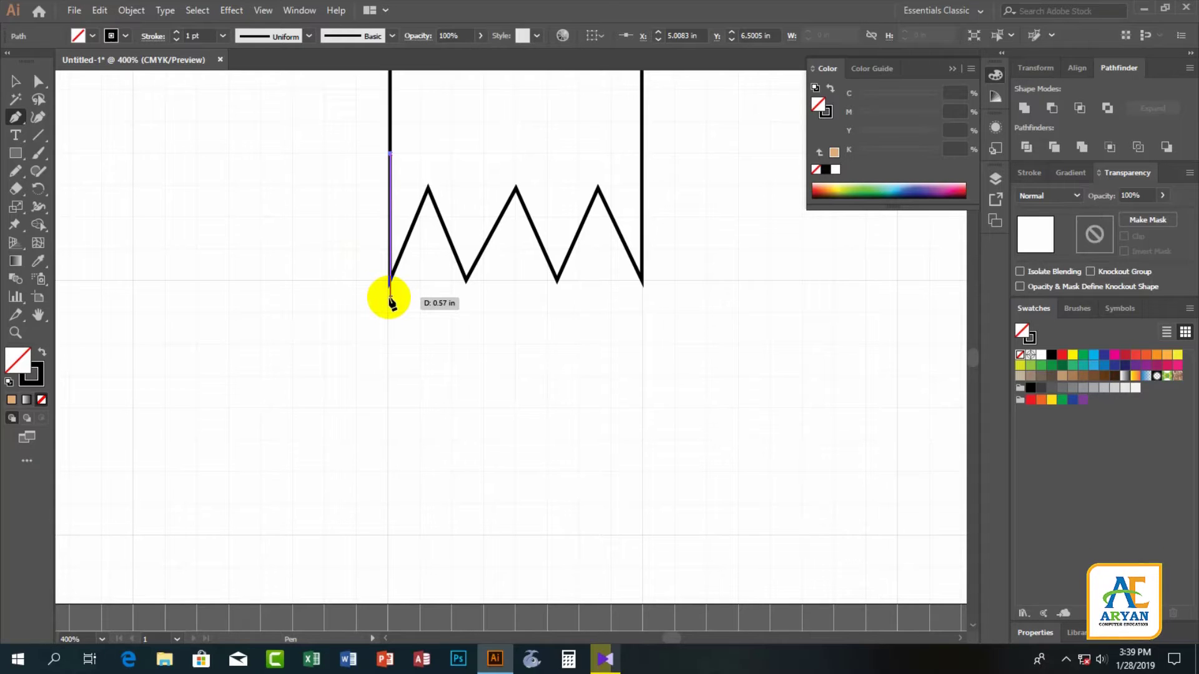
left_click(390, 297)
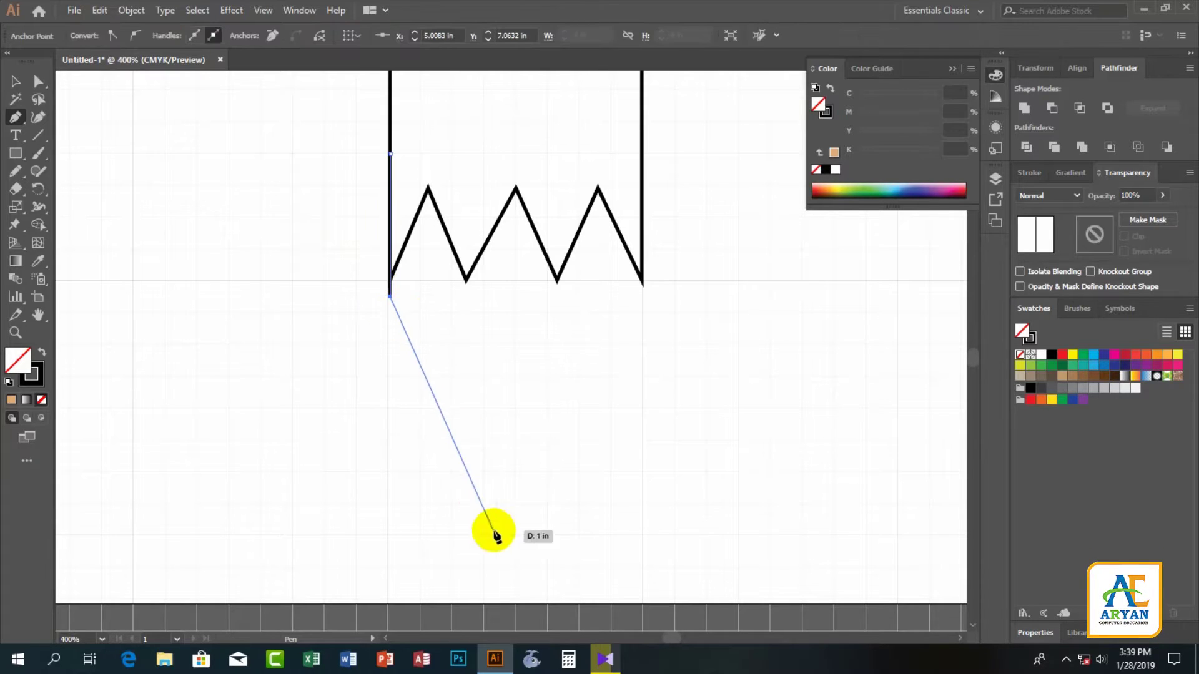
left_click(517, 567)
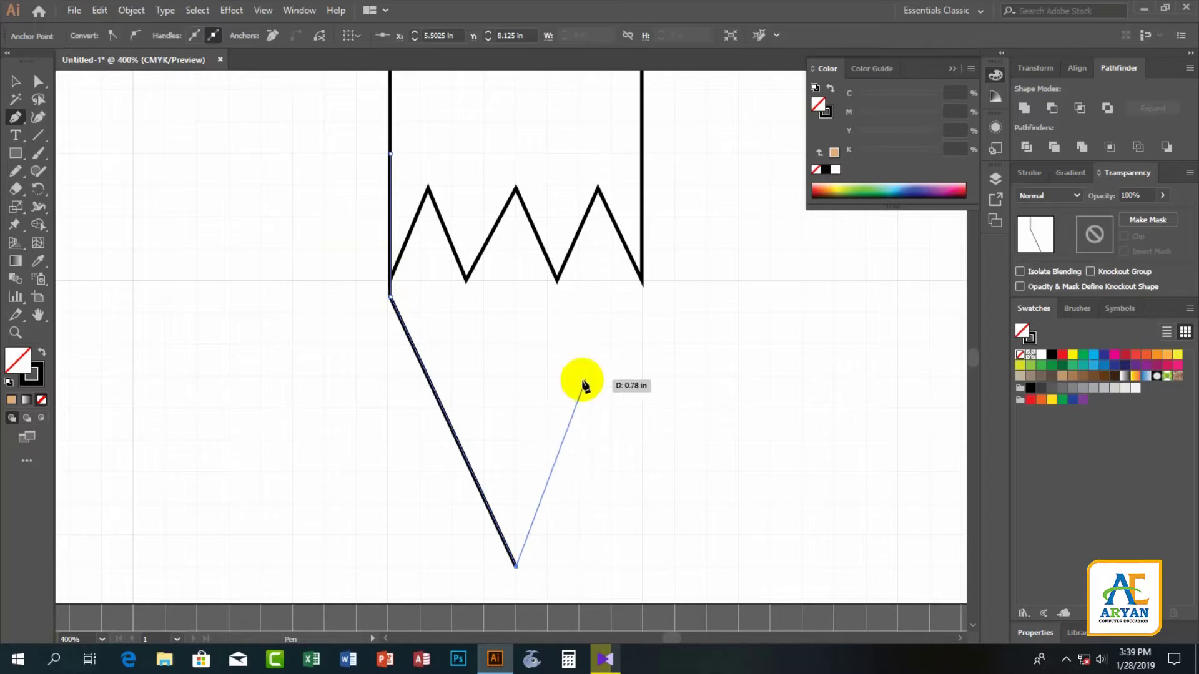
left_click(642, 297)
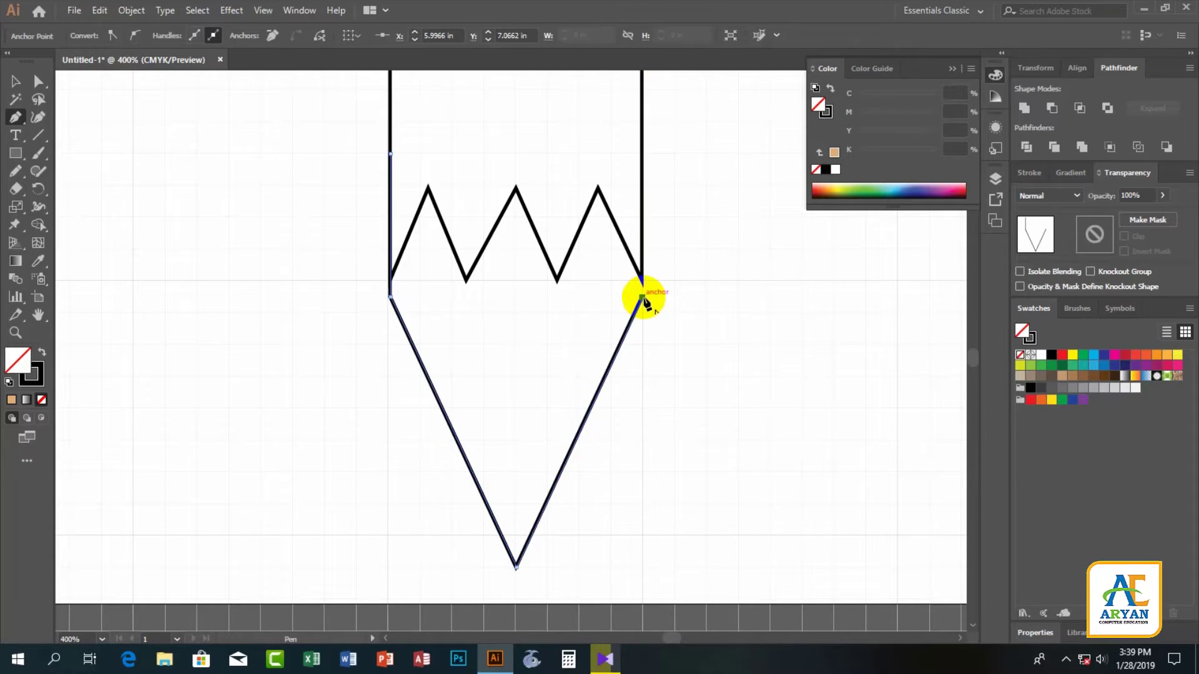
left_click(643, 154)
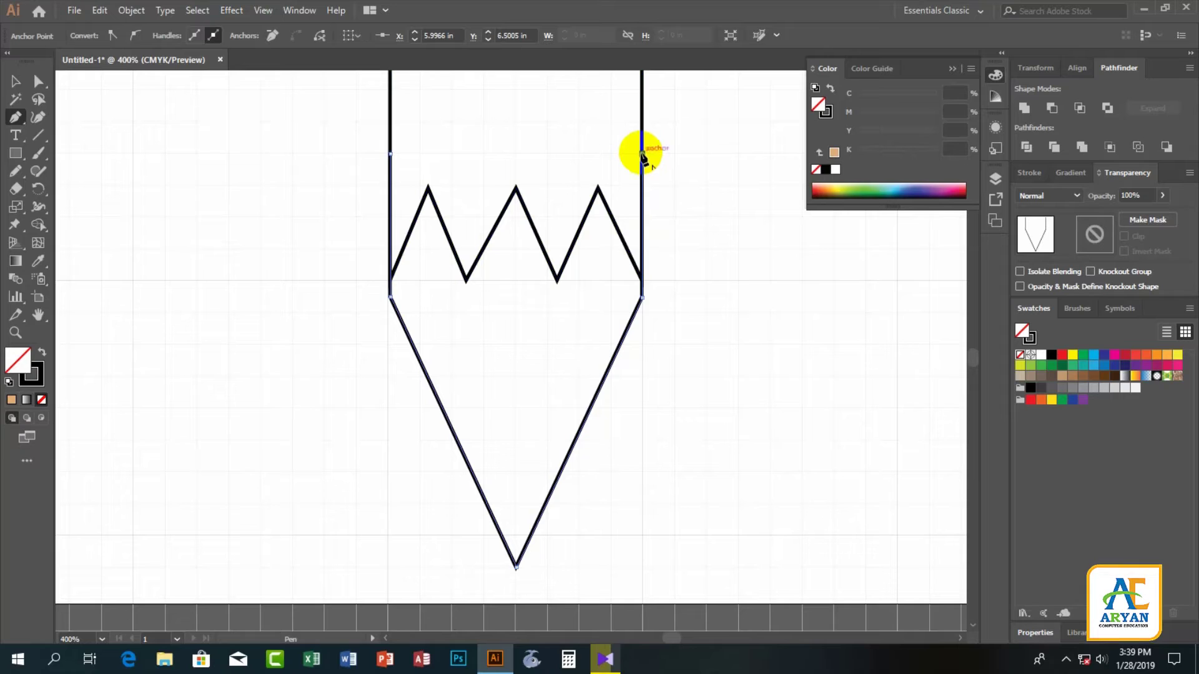
left_click(392, 153)
Step: Select the finished tip shape and nudge it up two steps
key("v")
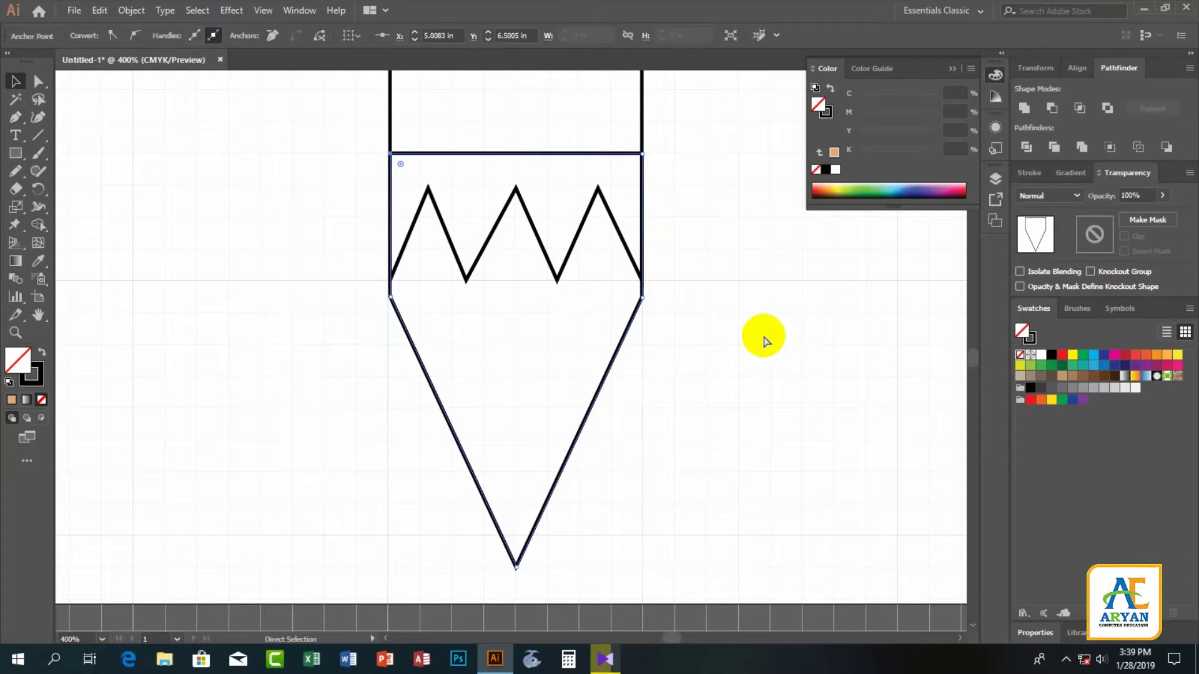
left_click(691, 354)
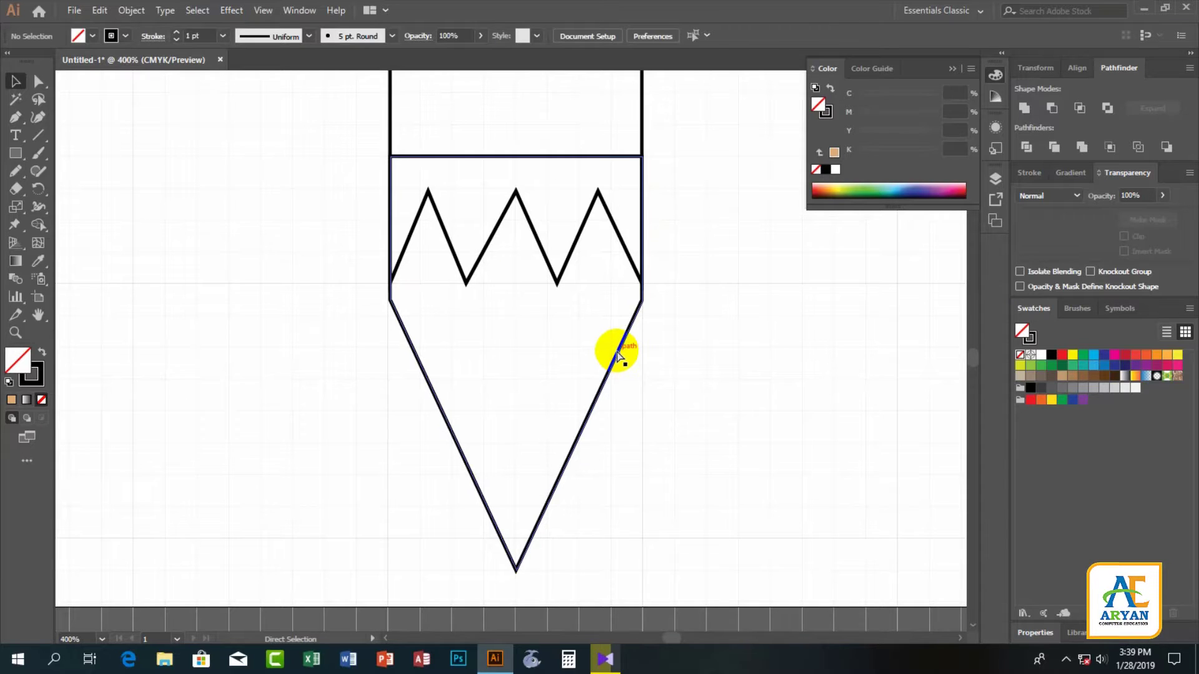
left_click(582, 428)
key("Up")
key("Up")
key("Up")
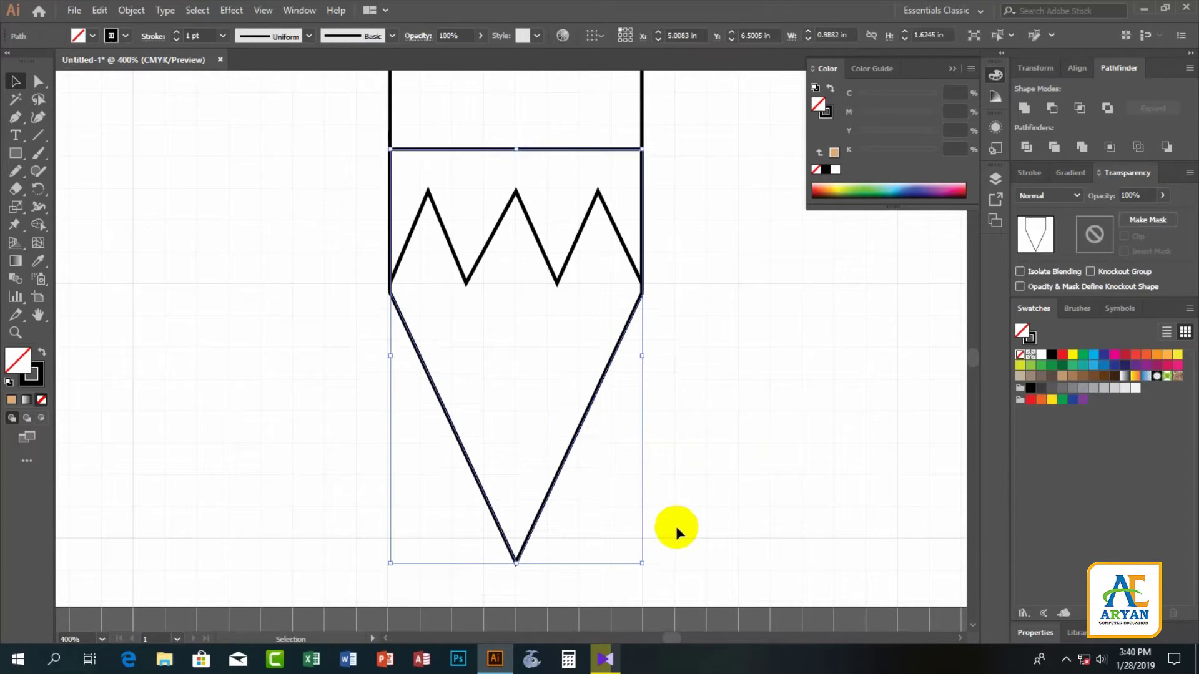
key("Up")
left_click(709, 501)
Step: Draw an ellipse spanning the full width of the rectangle's top edge
scroll(575, 456, "down", 1)
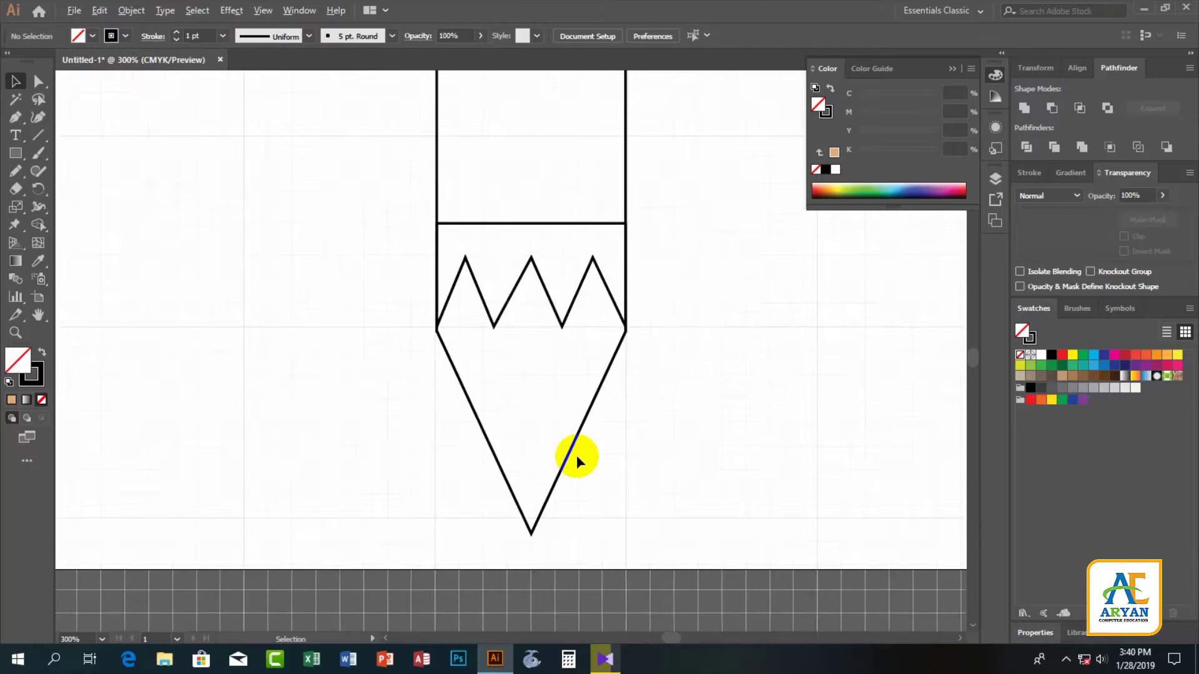
scroll(576, 455, "down", 1)
scroll(575, 446, "up", 3)
scroll(575, 445, "up", 3)
scroll(576, 445, "up", 2)
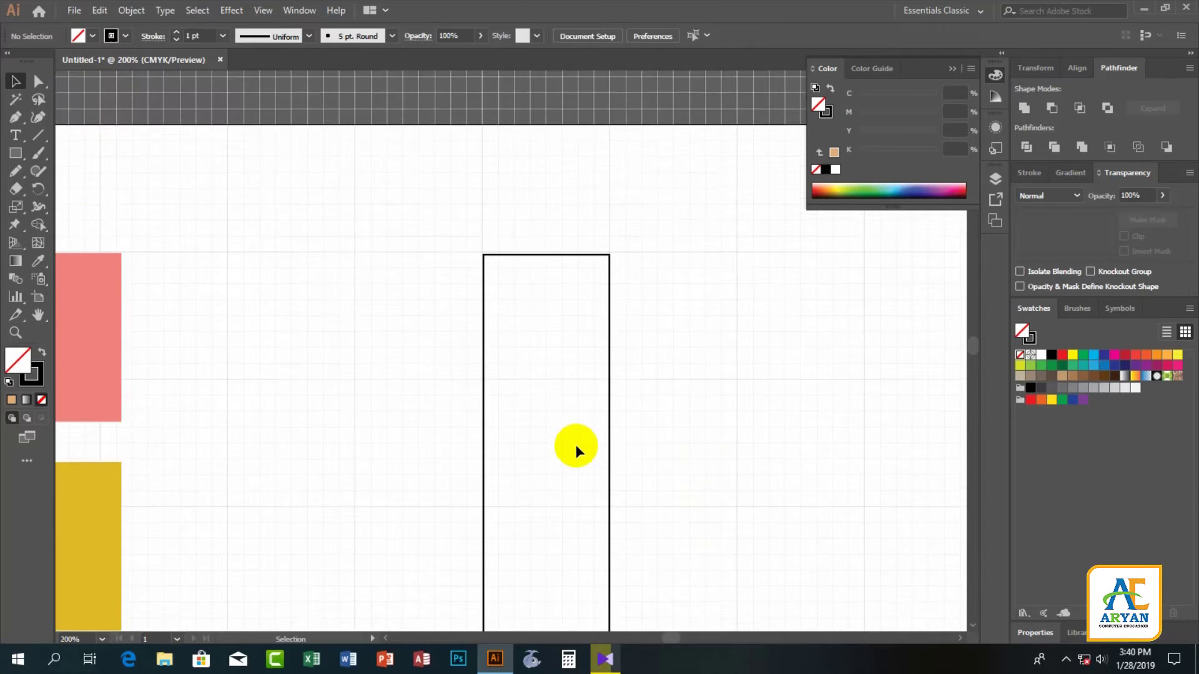
scroll(544, 343, "up", 1)
scroll(557, 383, "up", 1)
left_click_drag(557, 383, 558, 417)
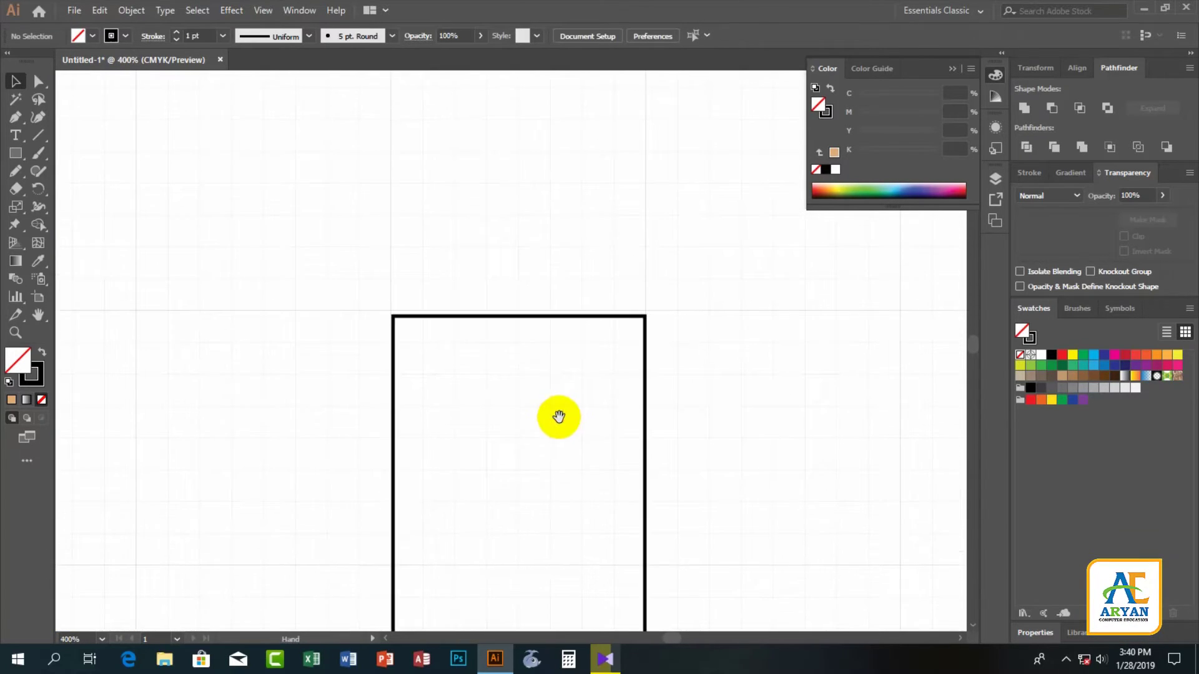
right_click(16, 153)
left_click(60, 184)
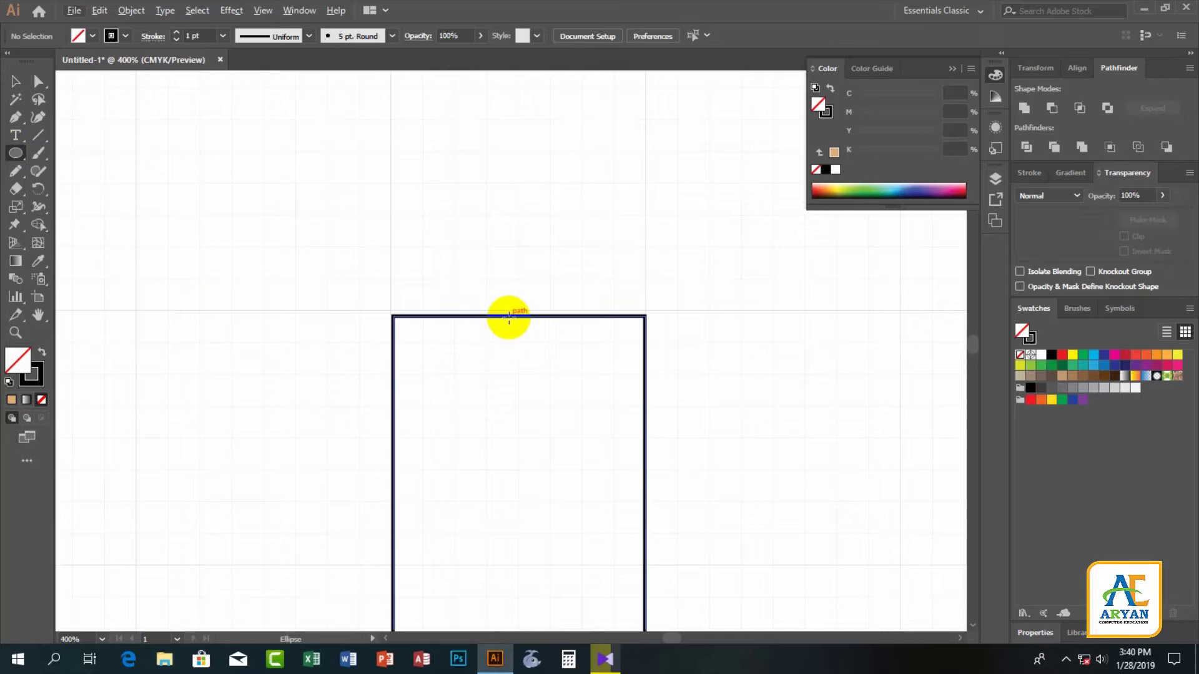
left_click_drag(520, 317, 643, 349)
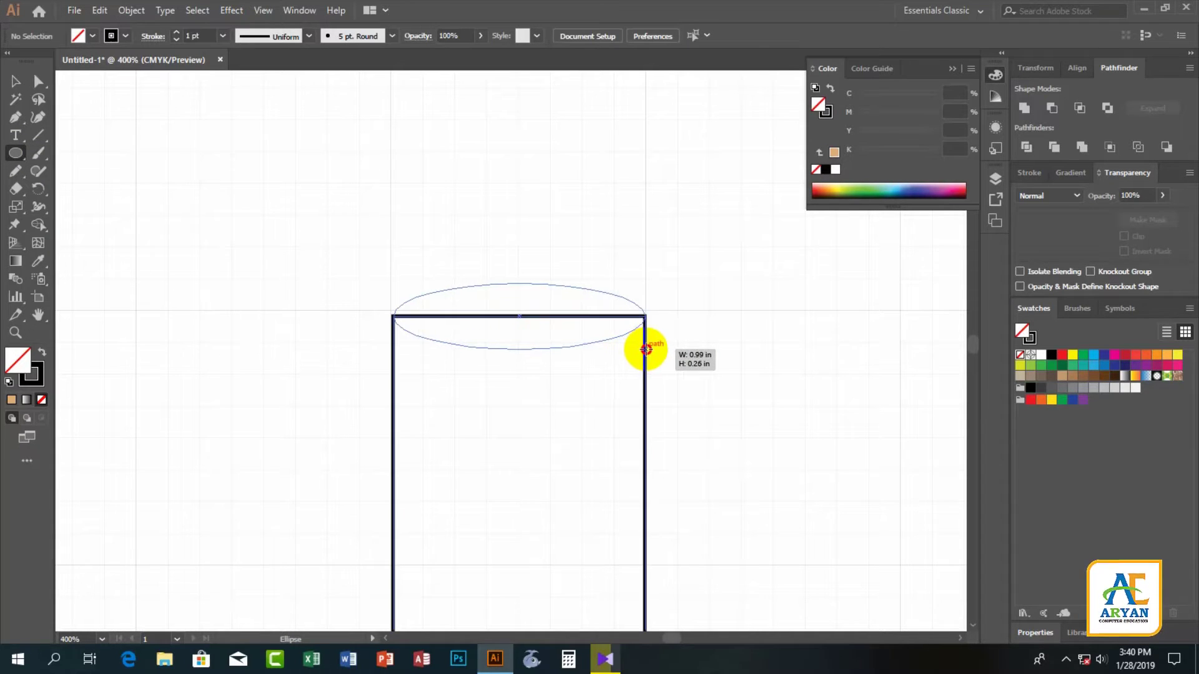
left_click_drag(647, 349, 644, 350)
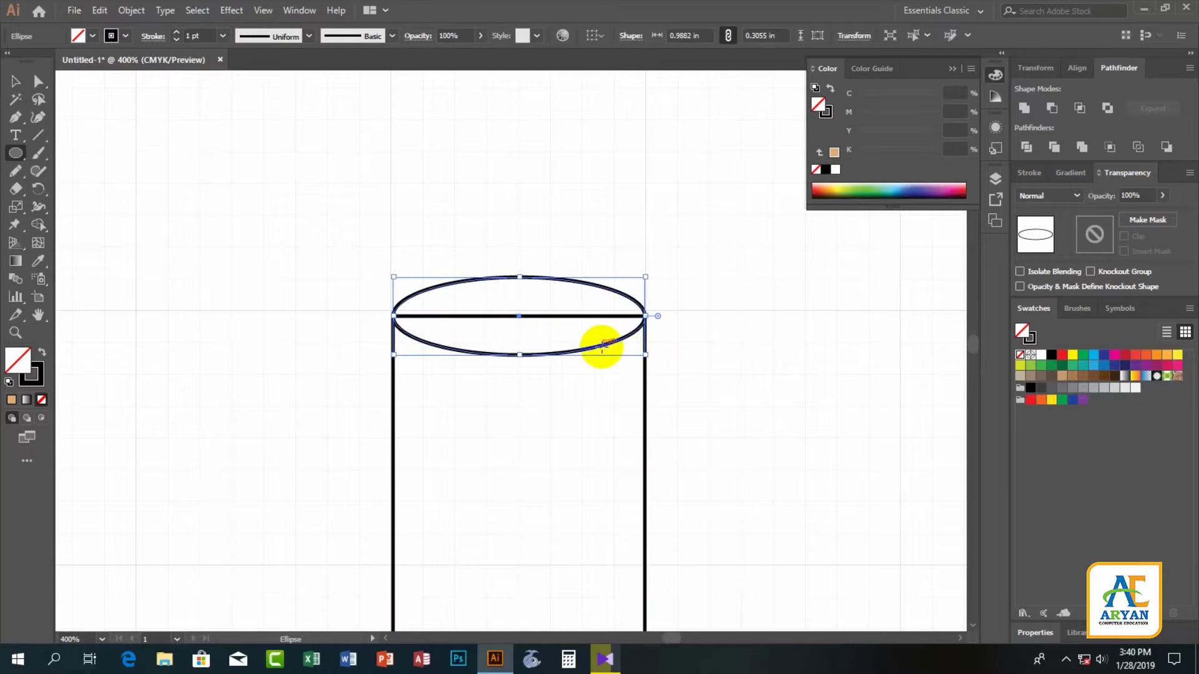
key("v")
left_click(708, 366)
left_click(580, 352)
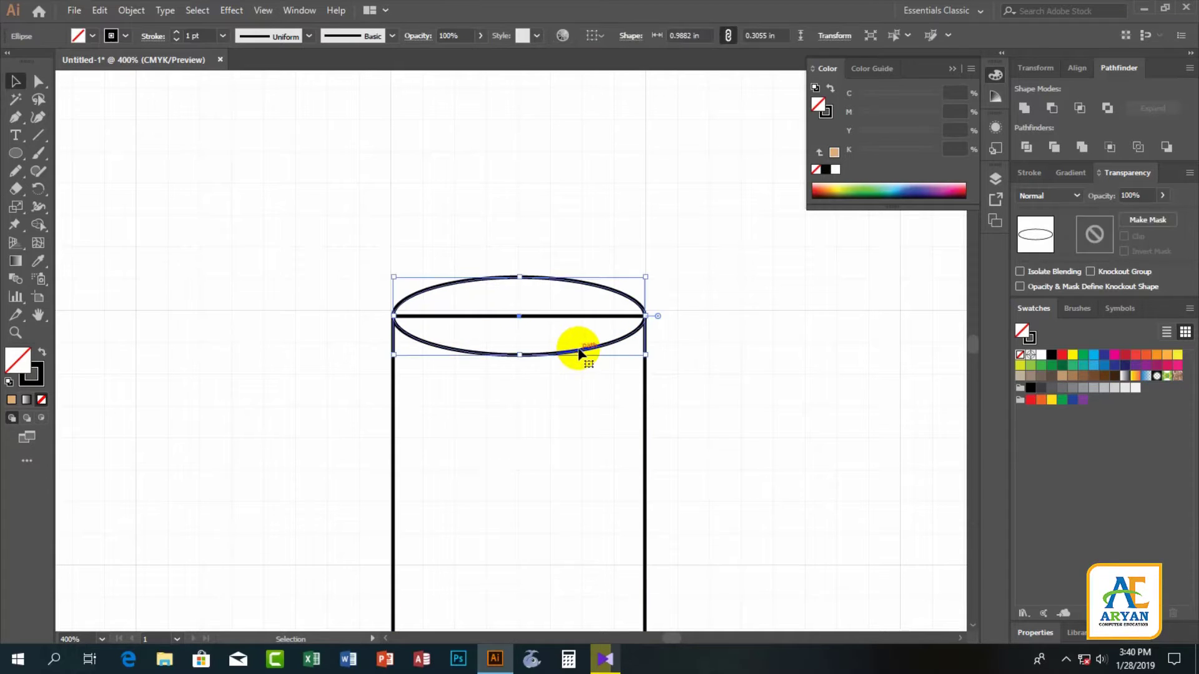
Step: Alt-drag a copy of the ellipse down and repeat with Ctrl+D to stack evenly spaced rings
scroll(578, 348, "down", 3)
scroll(578, 348, "down", 1)
left_click_drag(565, 229, 571, 318)
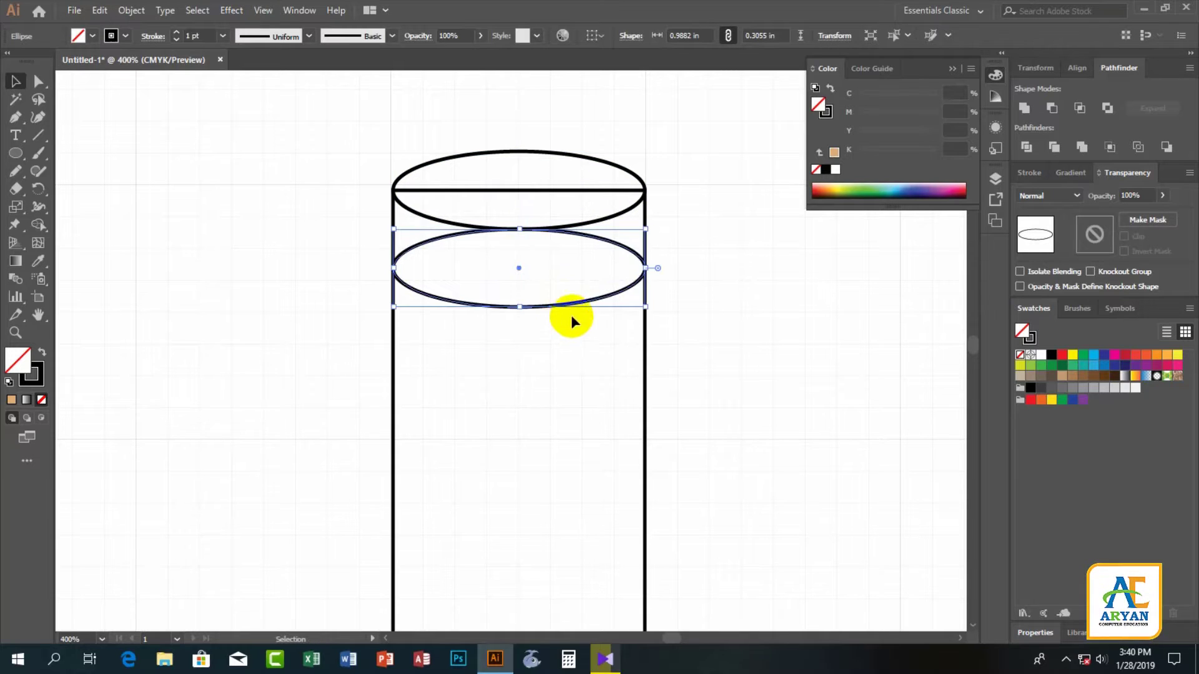
key("ctrl+d")
key("ctrl+d")
key("ctrl+d")
scroll(571, 334, "down", 3)
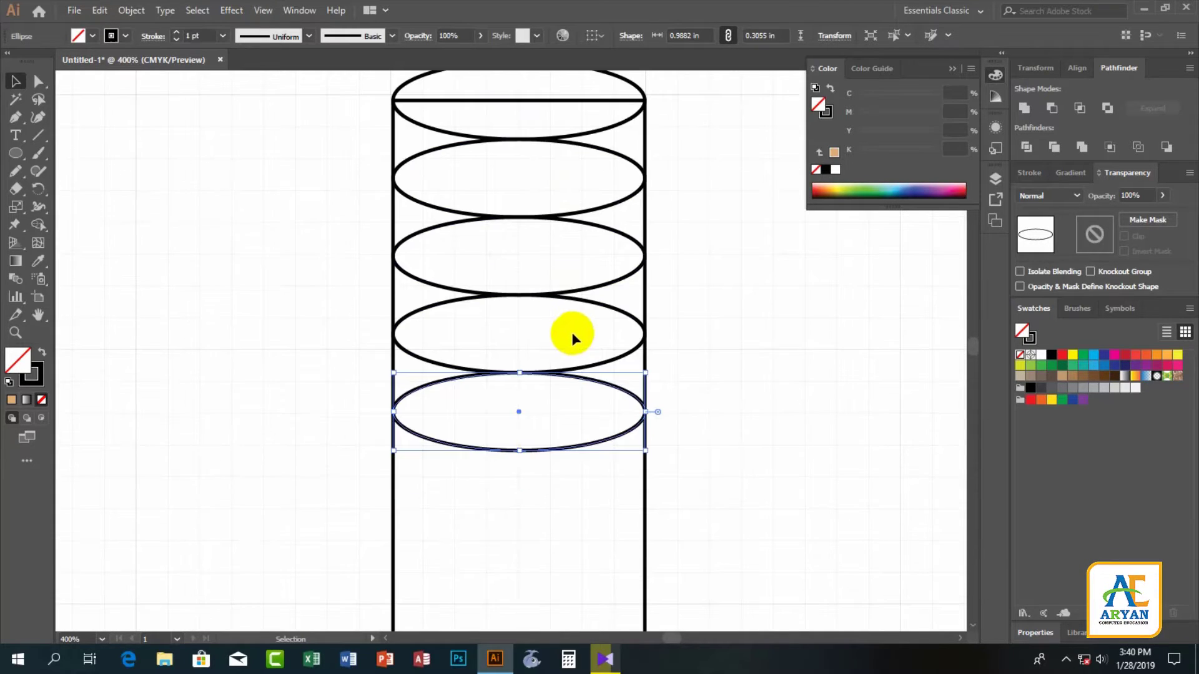
left_click(609, 372)
Step: Select all cylinder paths and Shape Builder-merge the lower, middle and upper ellipse regions into the body
scroll(531, 337, "down", 1)
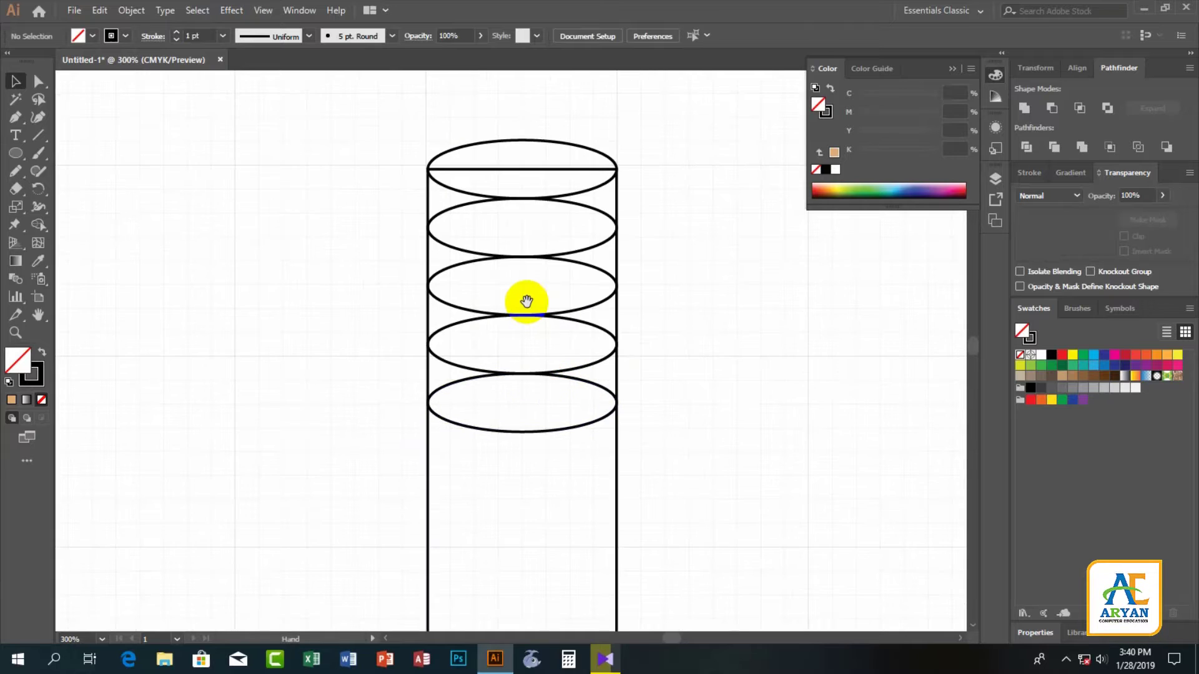
scroll(528, 301, "up", 2)
scroll(509, 325, "down", 1)
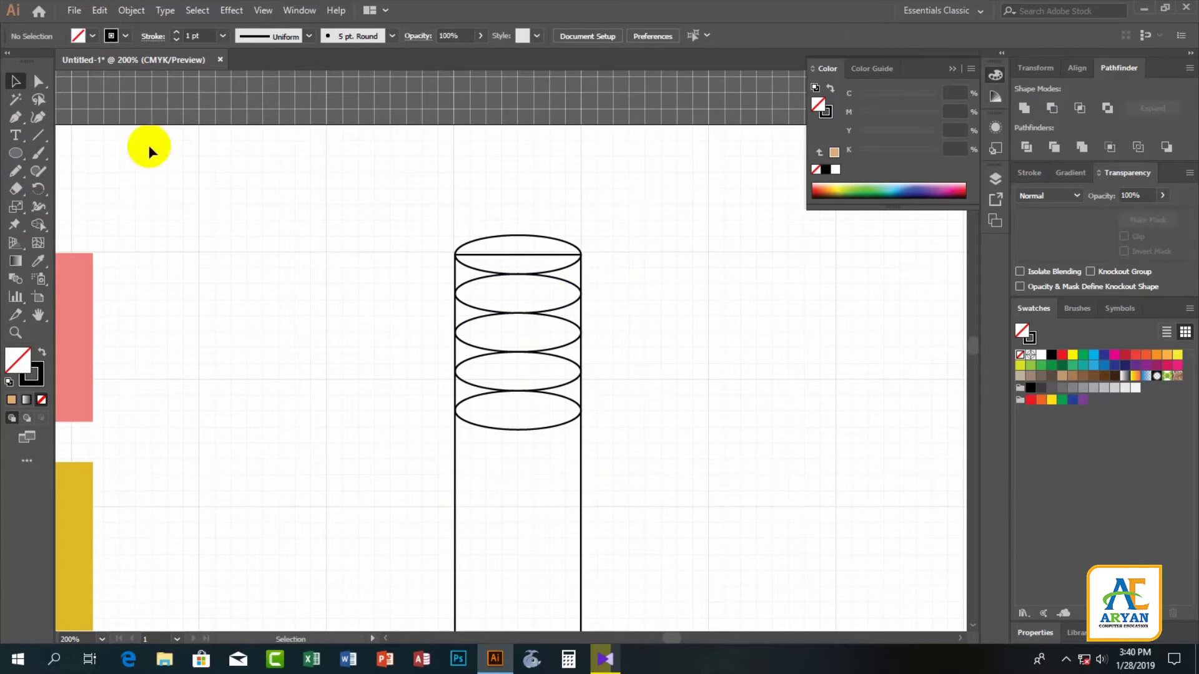
left_click_drag(421, 215, 614, 479)
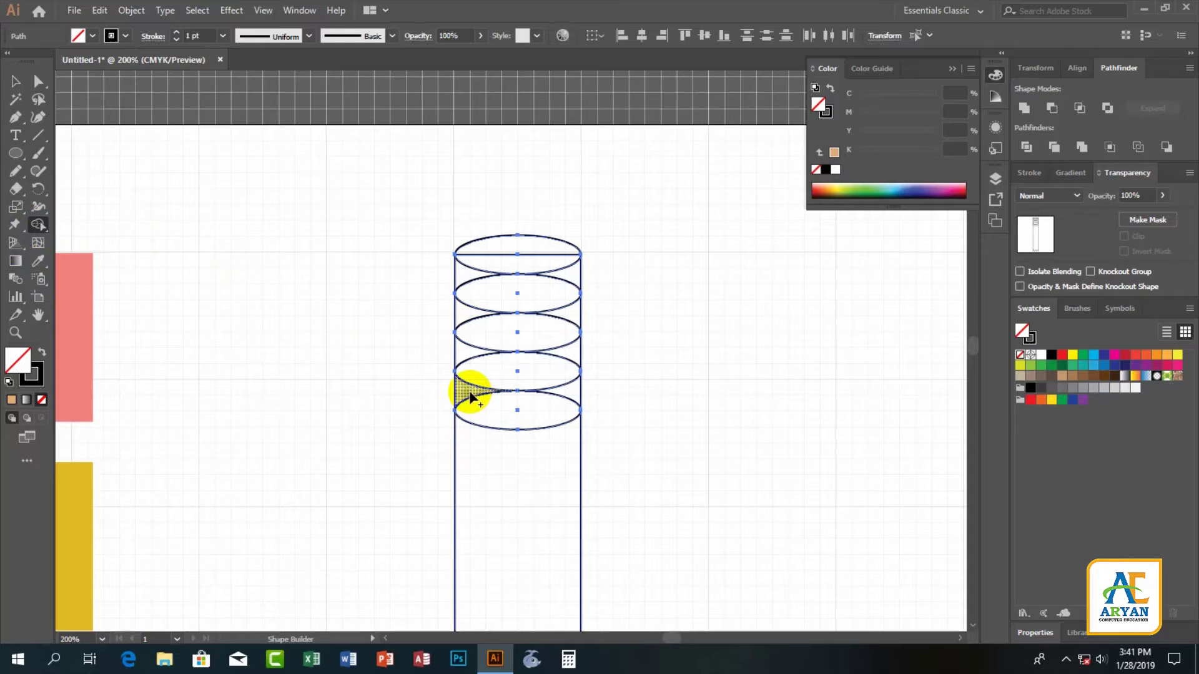
left_click_drag(471, 394, 549, 396)
left_click_drag(482, 369, 570, 357)
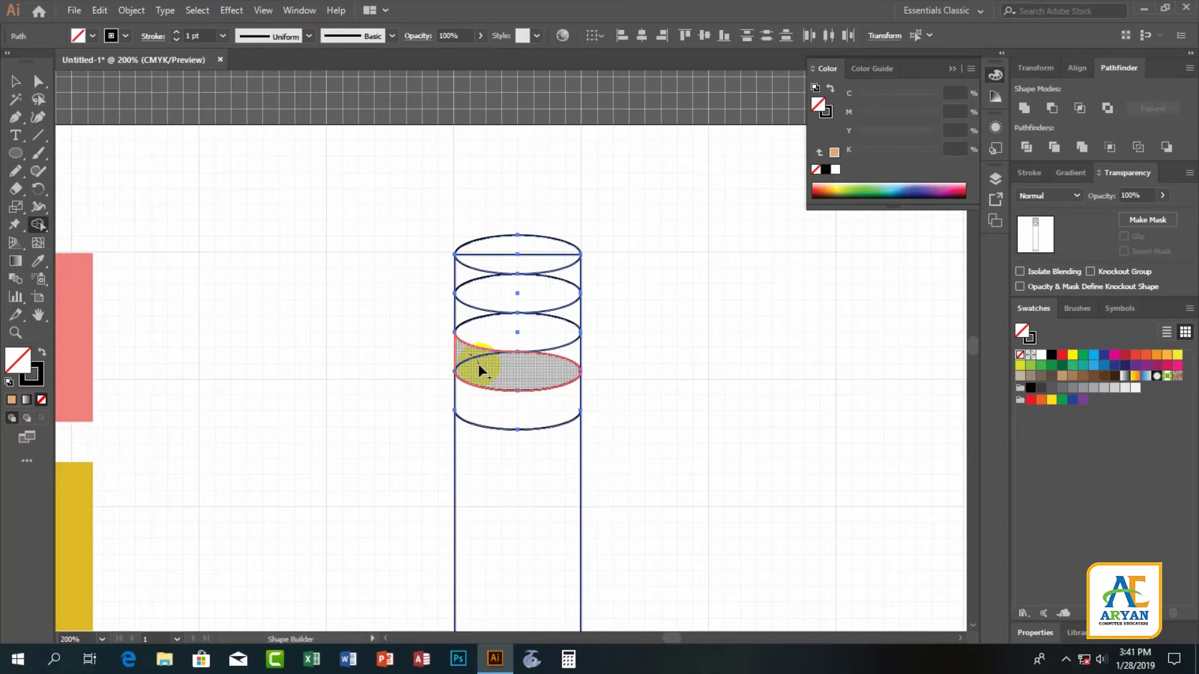
mouse_move(494, 331)
left_mouse_down()
mouse_move(479, 292)
mouse_move(564, 286)
mouse_move(510, 332)
mouse_move(529, 339)
mouse_move(532, 321)
left_mouse_up()
key("v")
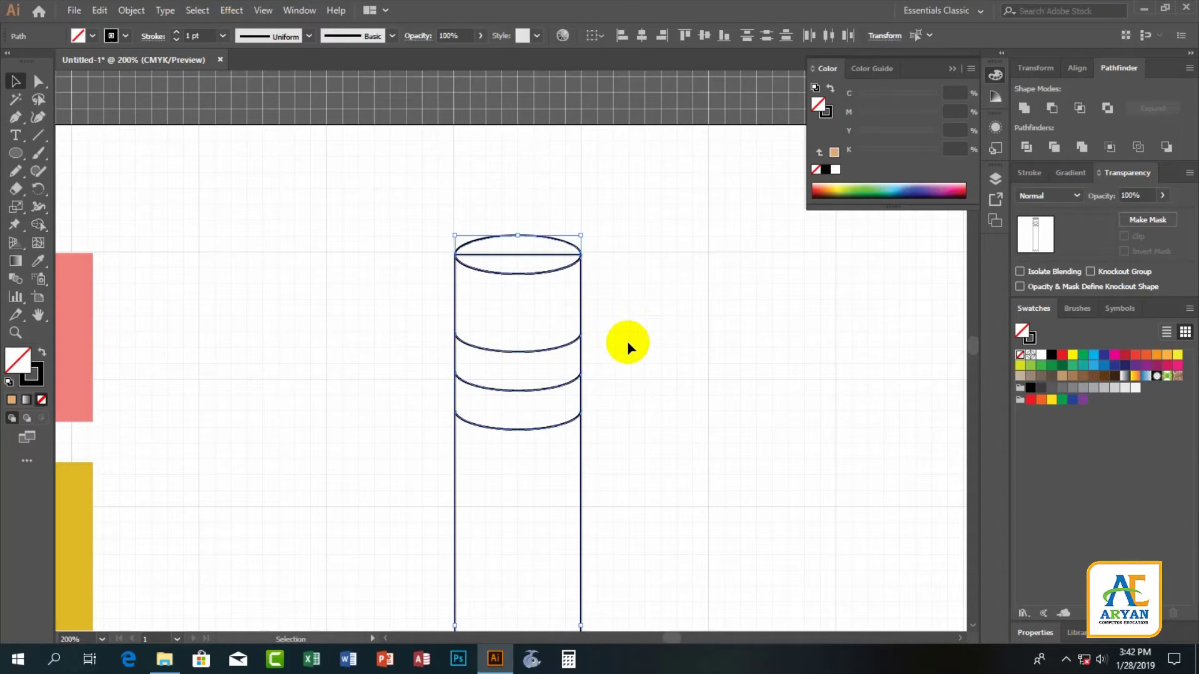
left_click(627, 341)
Step: Draw an ellipse centred over the pencil point, covering the lower tip
scroll(573, 374, "down", 2)
scroll(568, 381, "down", 1)
scroll(566, 390, "down", 3)
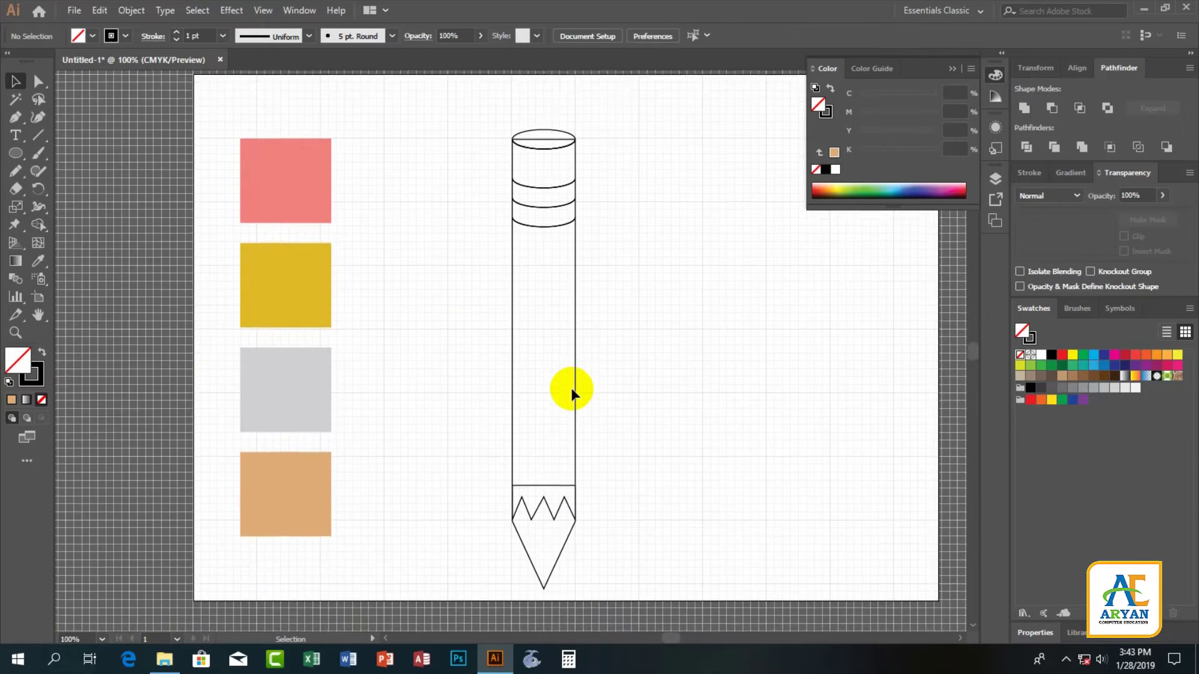
scroll(569, 390, "up", 4)
scroll(571, 388, "down", 3)
scroll(531, 325, "down", 3)
left_click_drag(549, 321, 528, 247)
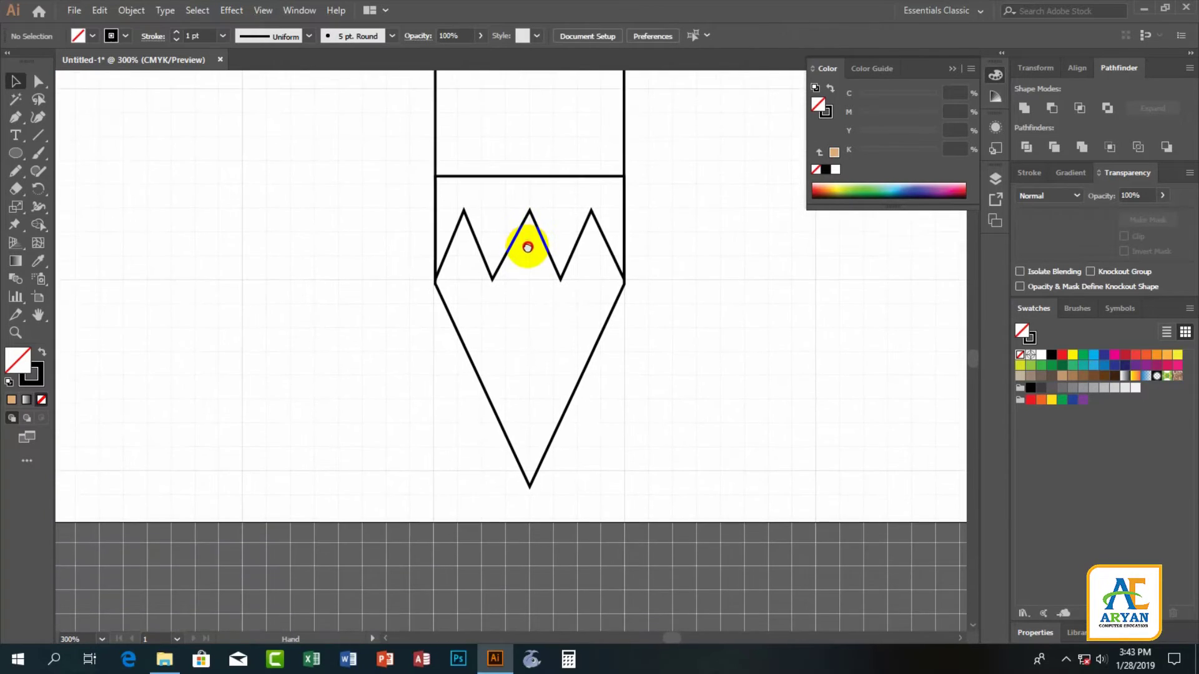
scroll(532, 271, "down", 2)
scroll(532, 271, "up", 1)
scroll(532, 271, "up", 2)
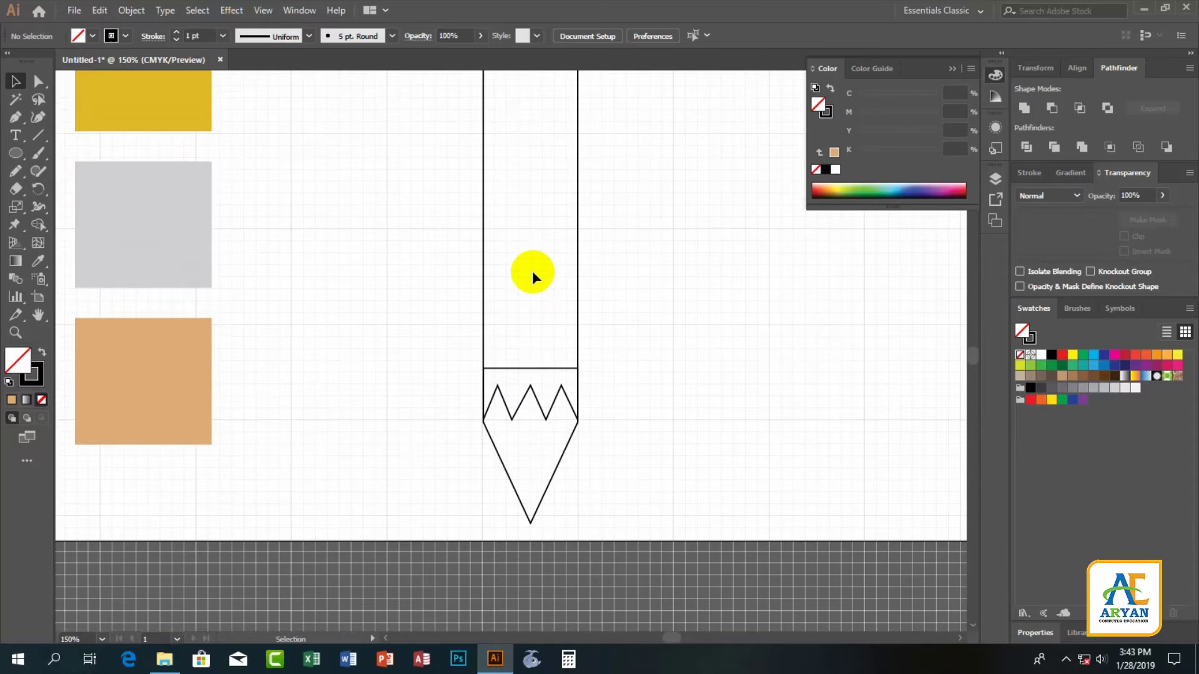
scroll(513, 405, "down", 1)
scroll(513, 406, "up", 1)
scroll(519, 410, "up", 2)
scroll(522, 428, "down", 4)
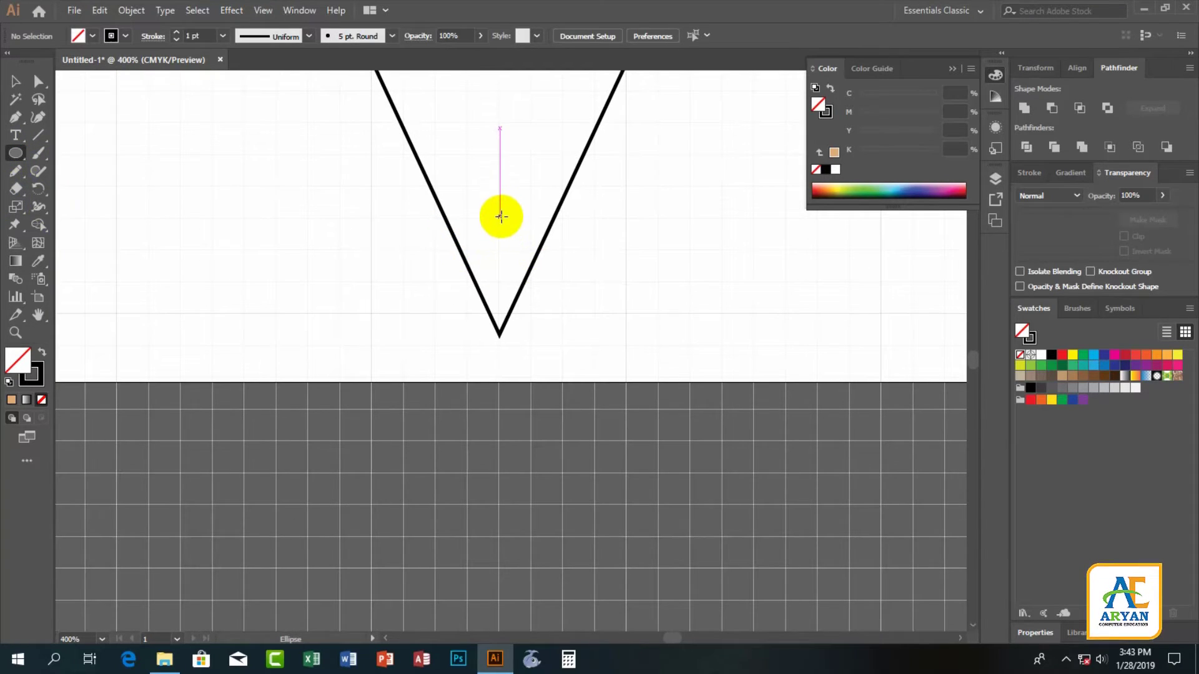
scroll(501, 203, "up", 2)
scroll(503, 256, "up", 1)
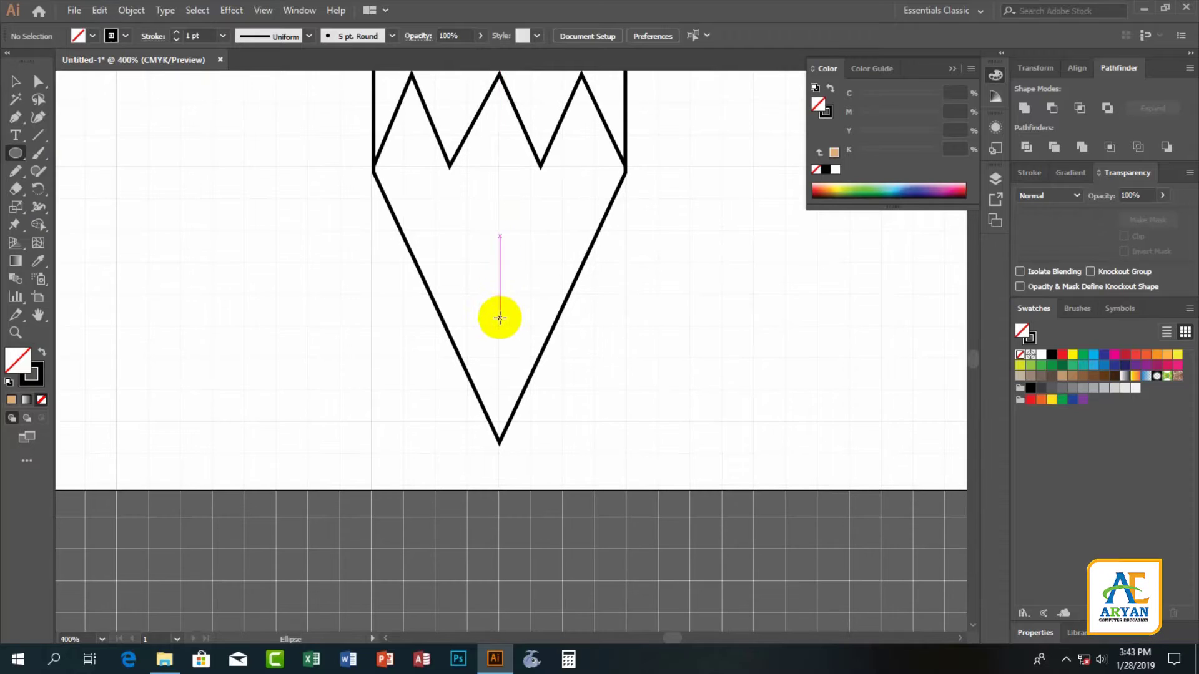
mouse_move(499, 310)
left_mouse_down()
mouse_move(560, 366)
mouse_move(567, 445)
mouse_move(583, 470)
mouse_move(631, 491)
left_mouse_up()
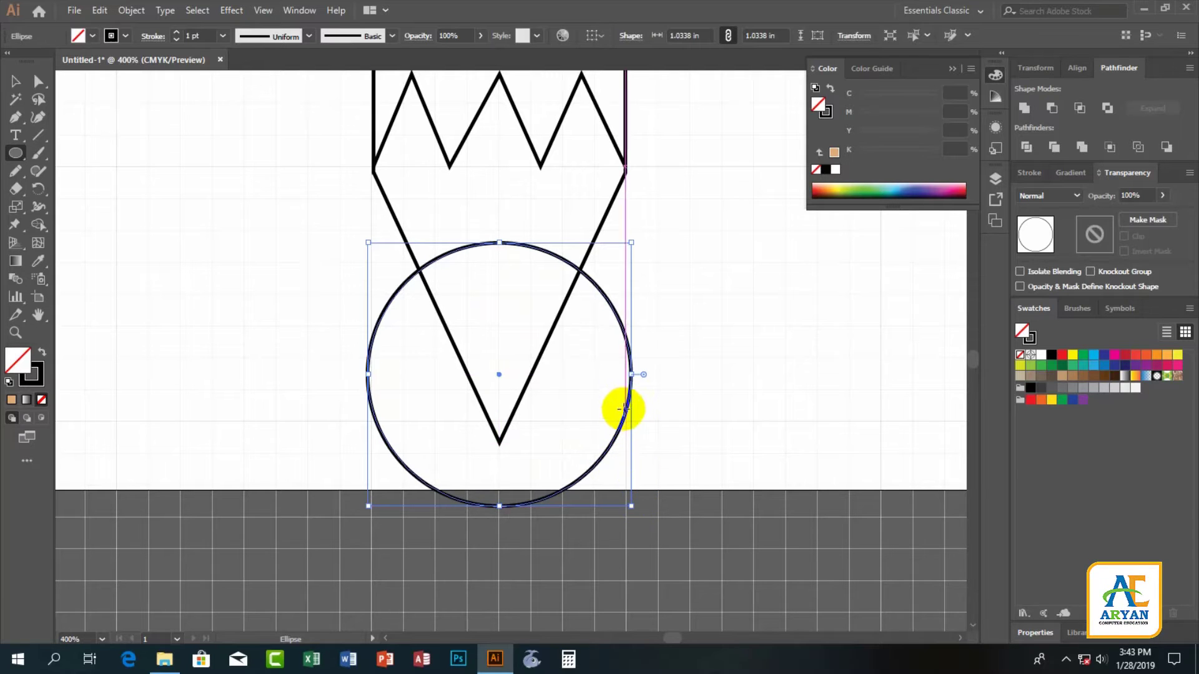
mouse_move(632, 508)
left_mouse_down()
mouse_move(605, 487)
mouse_move(610, 455)
mouse_move(603, 463)
left_mouse_up()
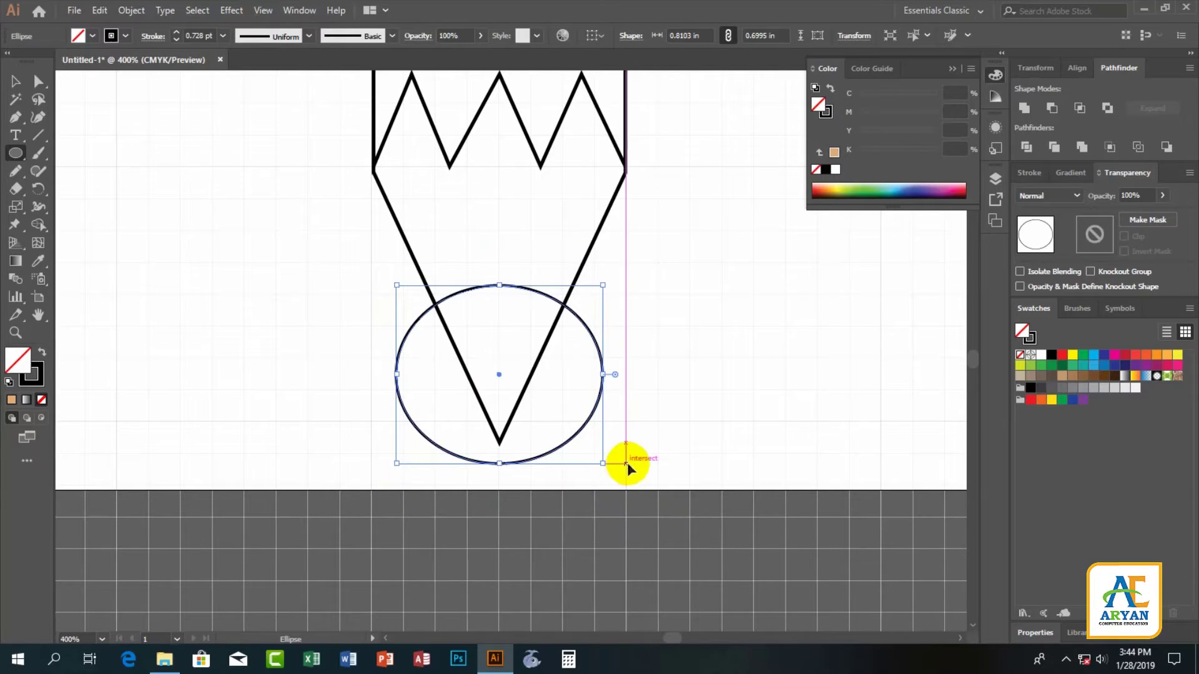
Step: Give the ellipse no stroke and a solid black fill
key("v")
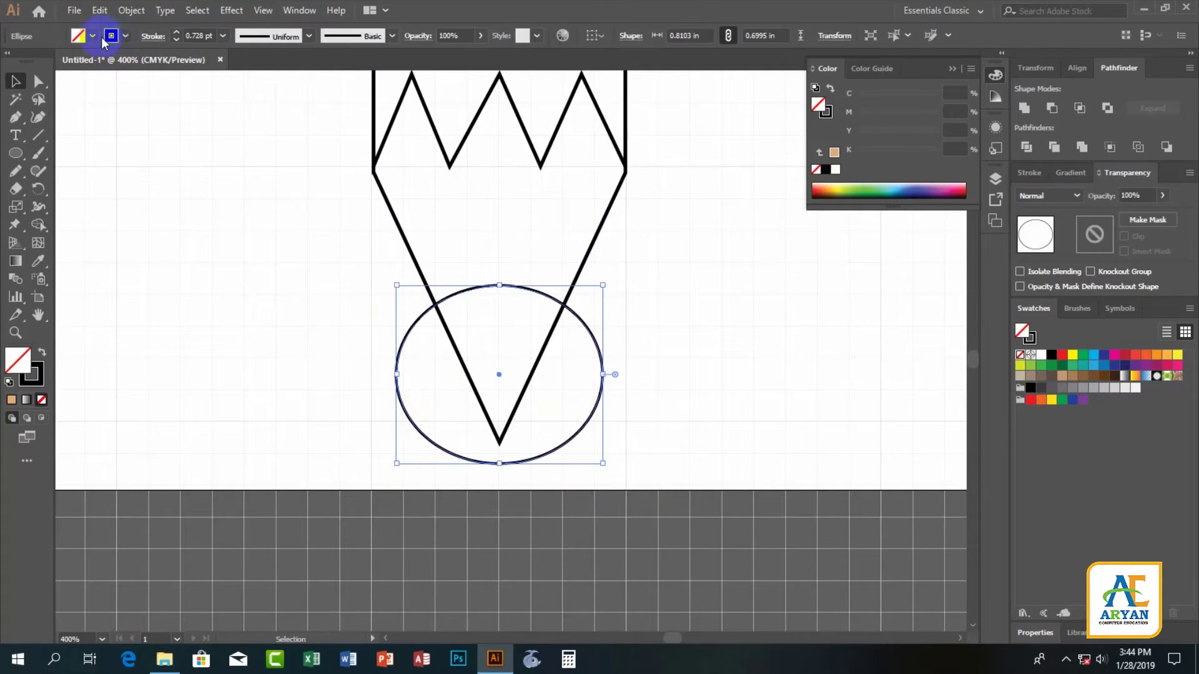
left_click(109, 38)
left_click(10, 60)
left_click(110, 38)
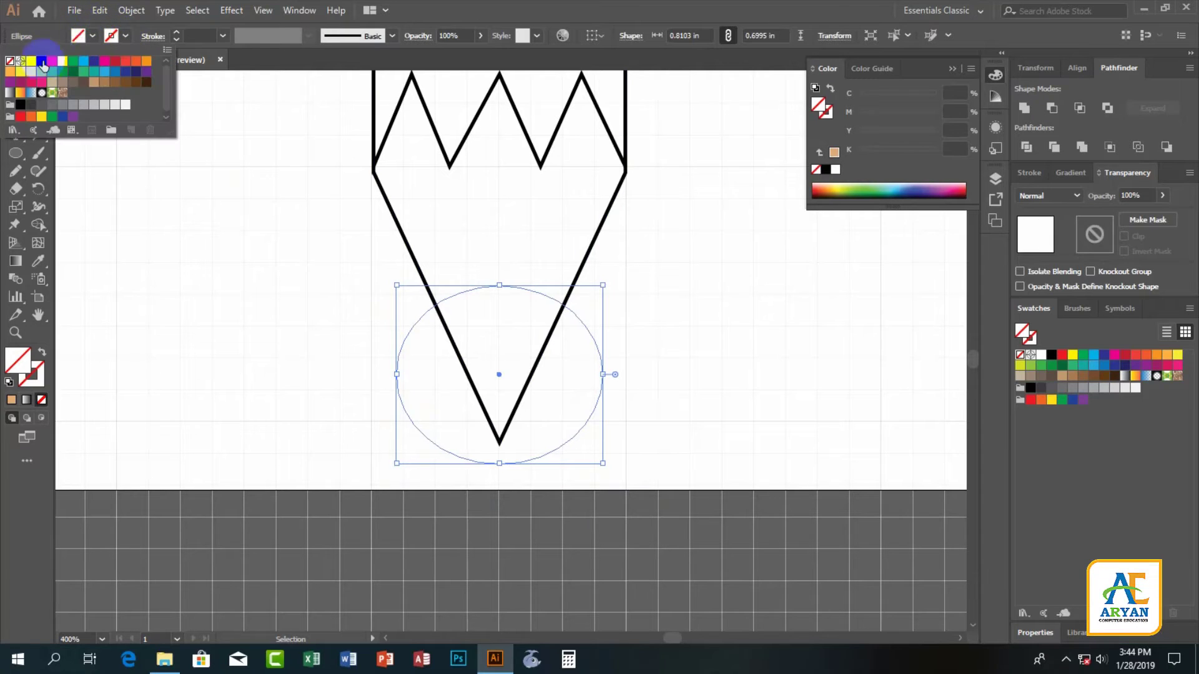
left_click(21, 104)
Step: Select everything and Shape Builder away the ellipse parts outside the pencil point
left_click(287, 275)
key("ctrl+a")
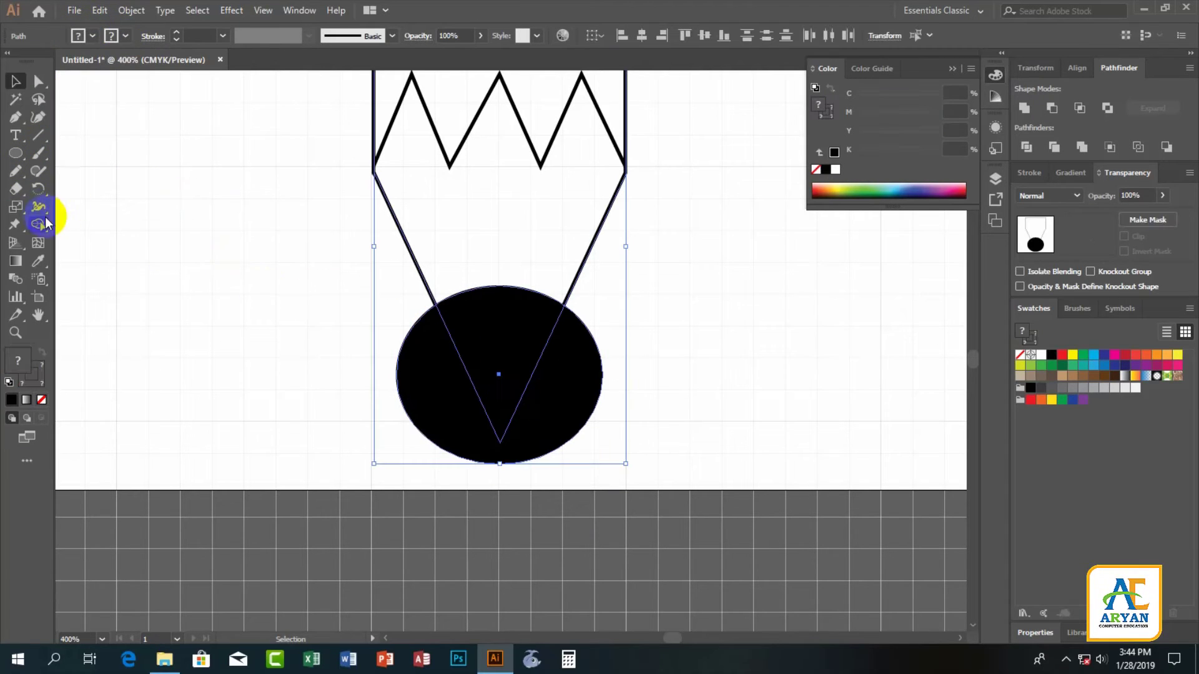
left_click(39, 223)
left_click_drag(415, 383, 518, 431)
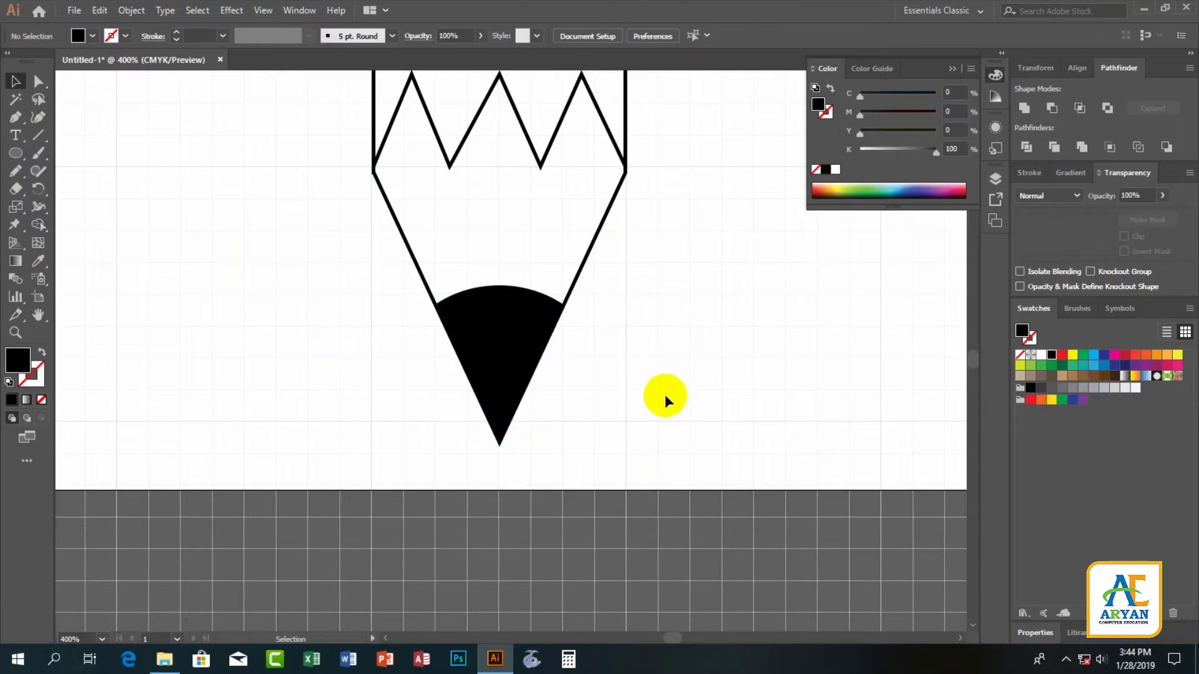
scroll(530, 367, "down", 3)
Step: Delete the line crossing the top ellipse with Shape Builder, then fit the artboard in view
scroll(528, 365, "down", 1)
scroll(528, 365, "down", 1)
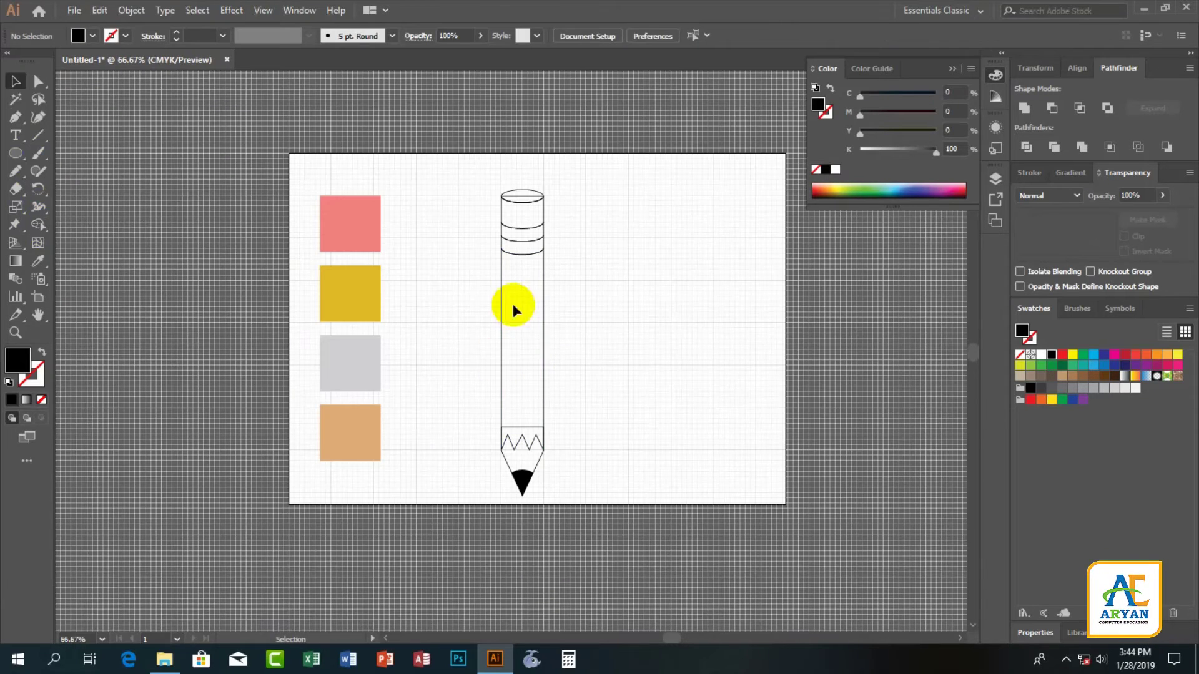
scroll(554, 272, "up", 2)
scroll(537, 250, "up", 2)
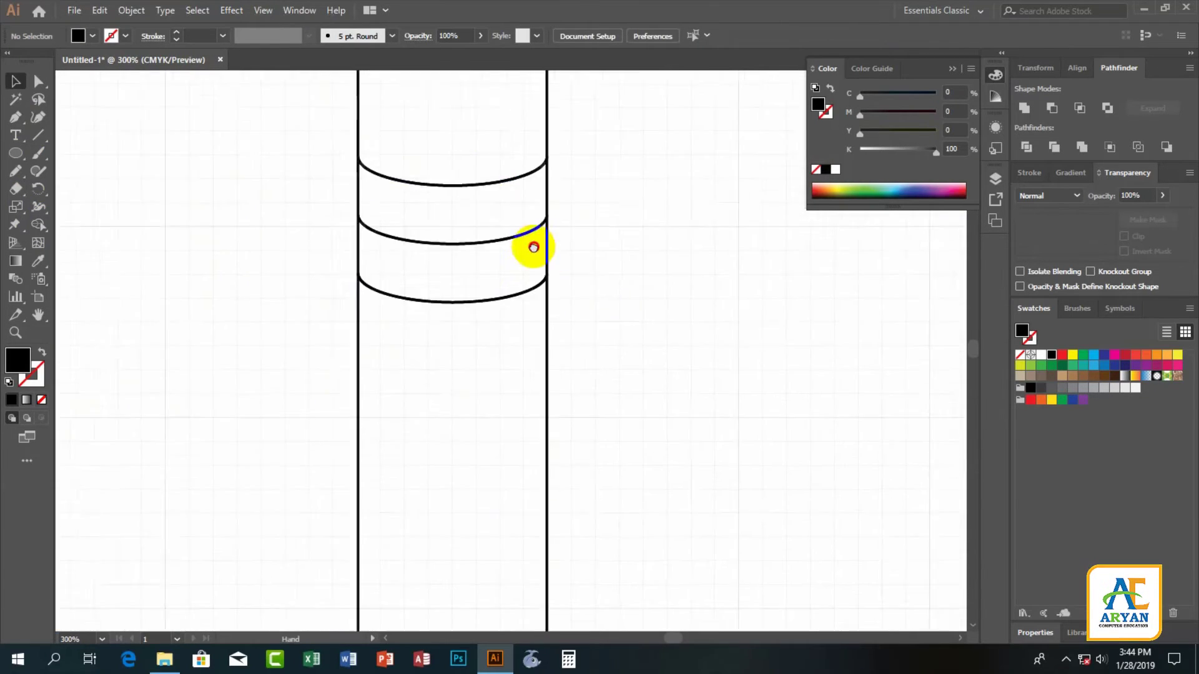
left_click_drag(261, 144, 660, 543)
left_click(39, 224)
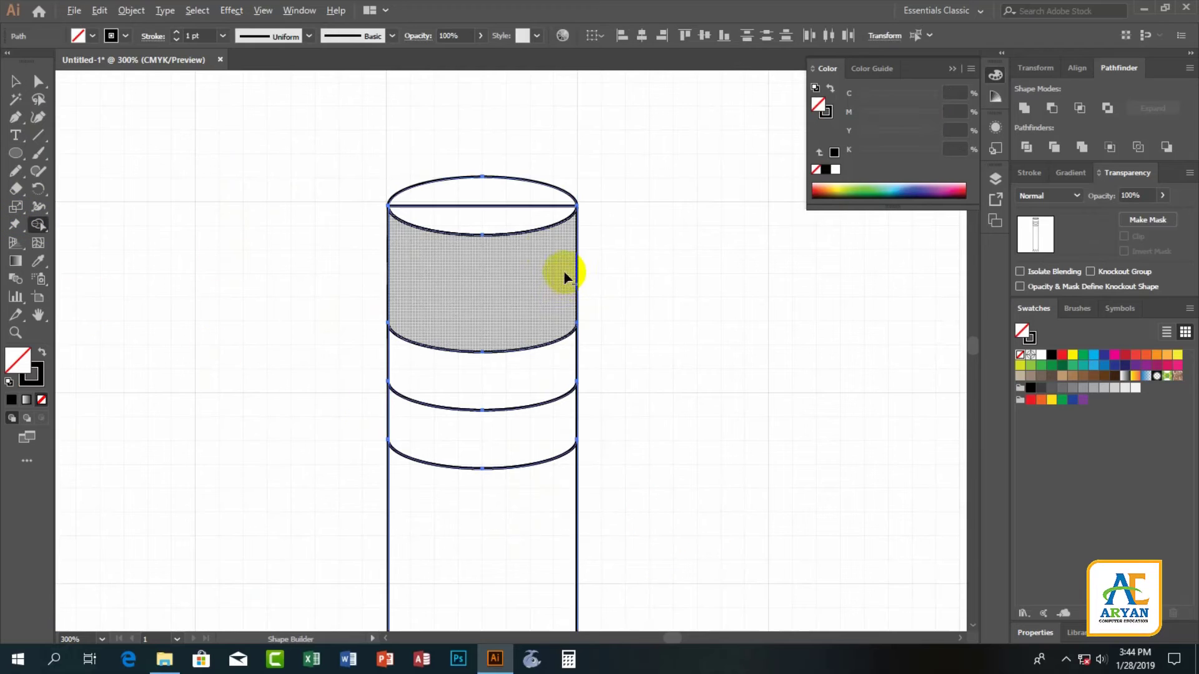
left_click(523, 206, "alt")
left_click(699, 310)
key("ctrl+0")
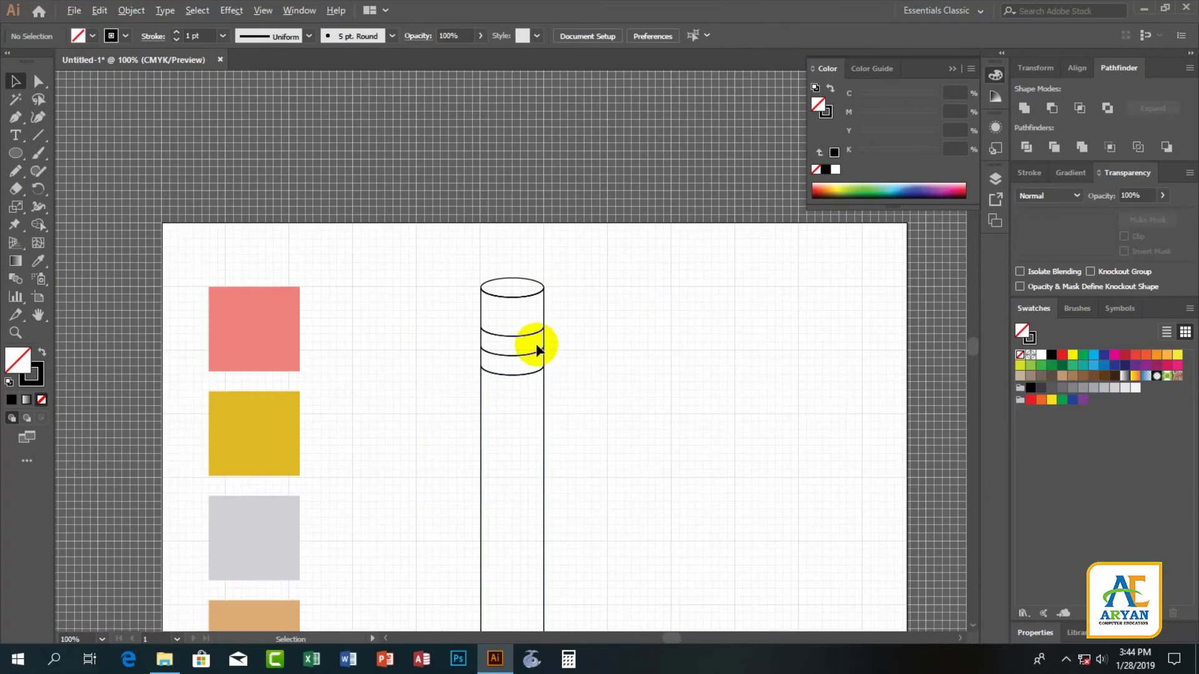
scroll(466, 286, "up", 1)
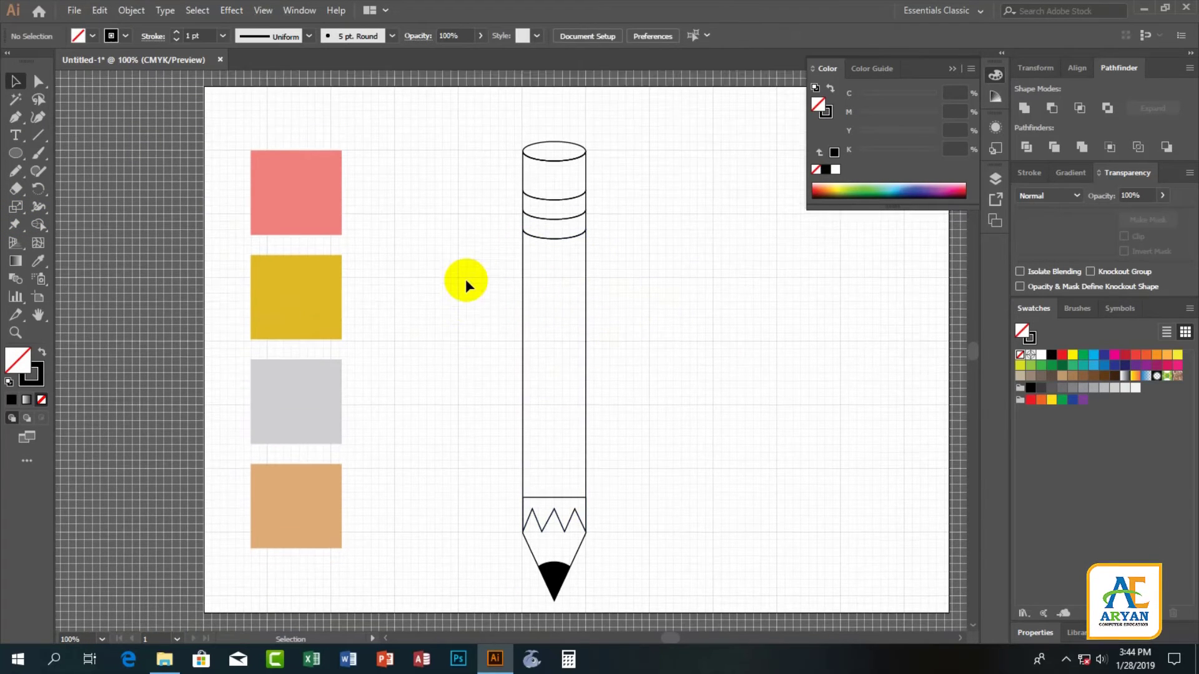
scroll(578, 321, "right", 3)
Step: Hide the grid and group all the pencil parts with Ctrl+G
left_click(257, 12)
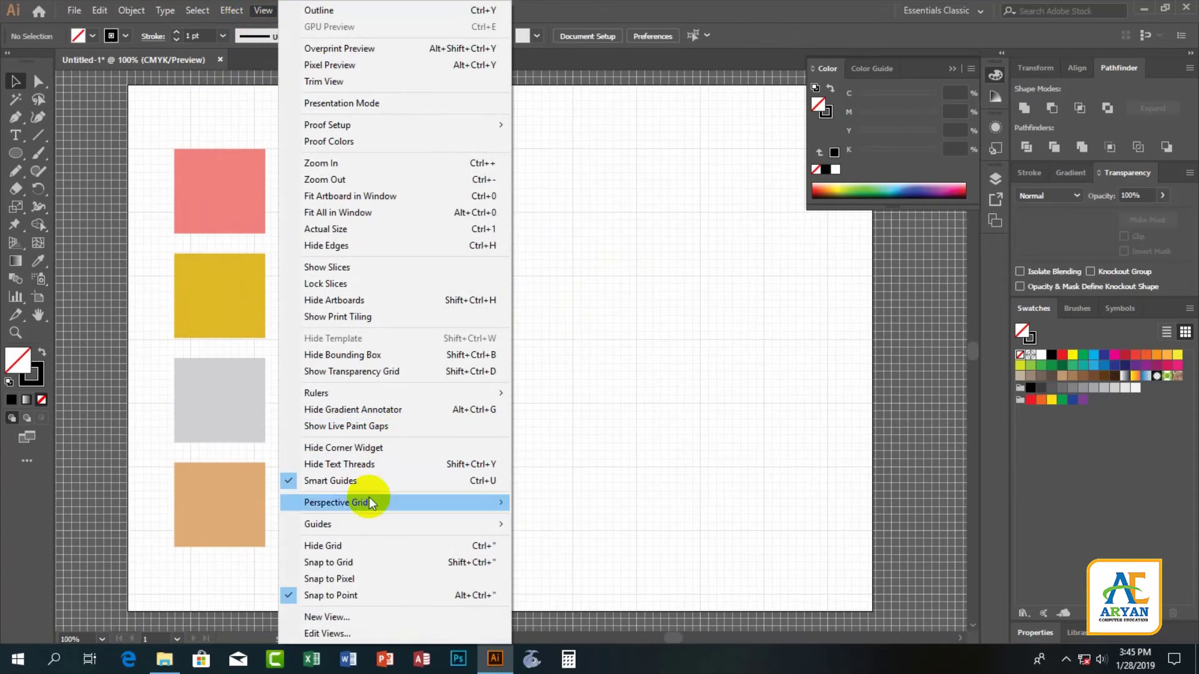
left_click(366, 546)
left_click_drag(404, 126, 539, 603)
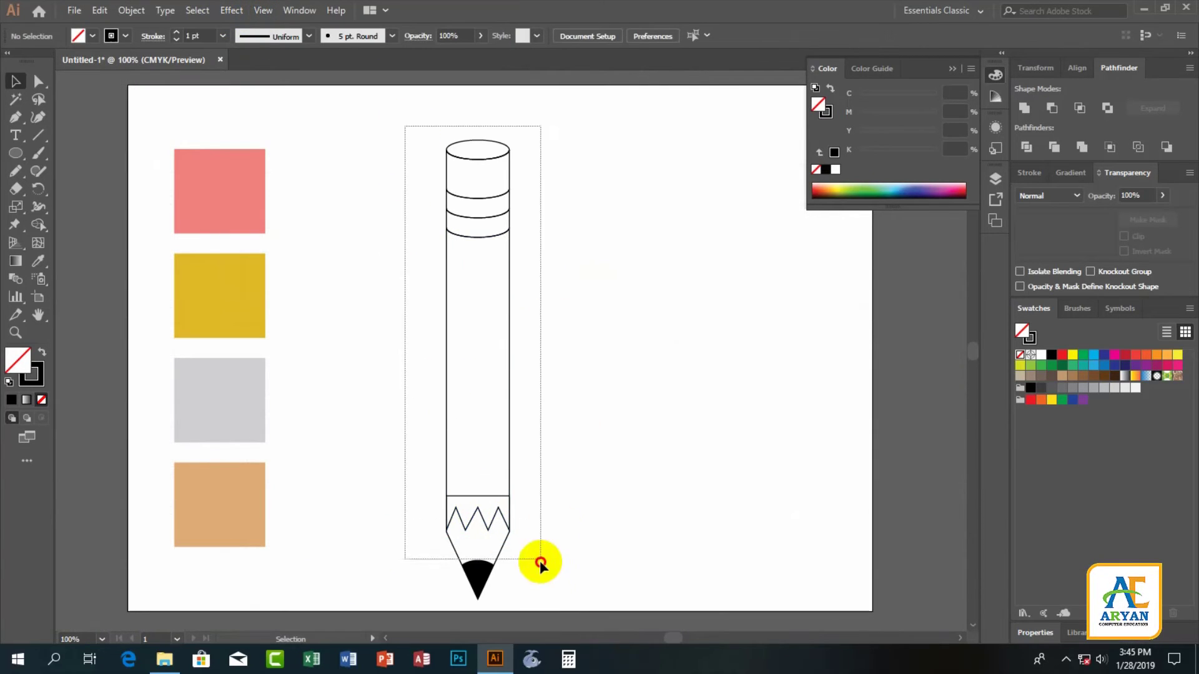
key("ctrl+g")
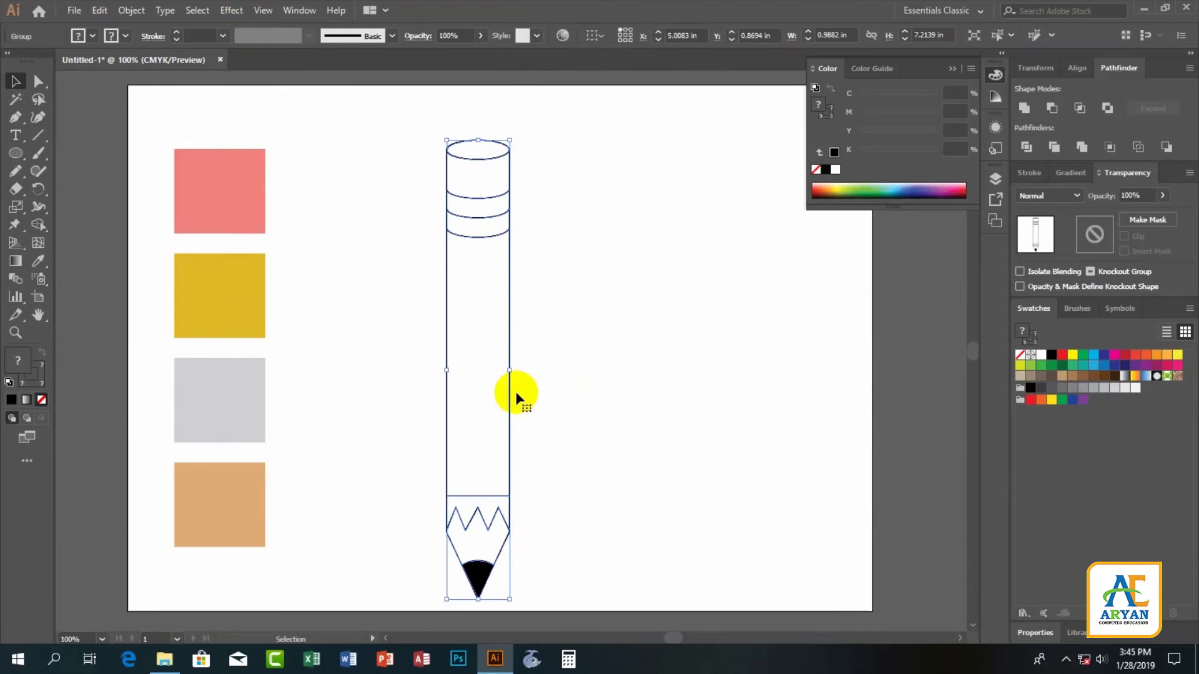
Step: Rotate the grouped pencil about 45° to a diagonal and move it up and right
left_click_drag(510, 135, 662, 231)
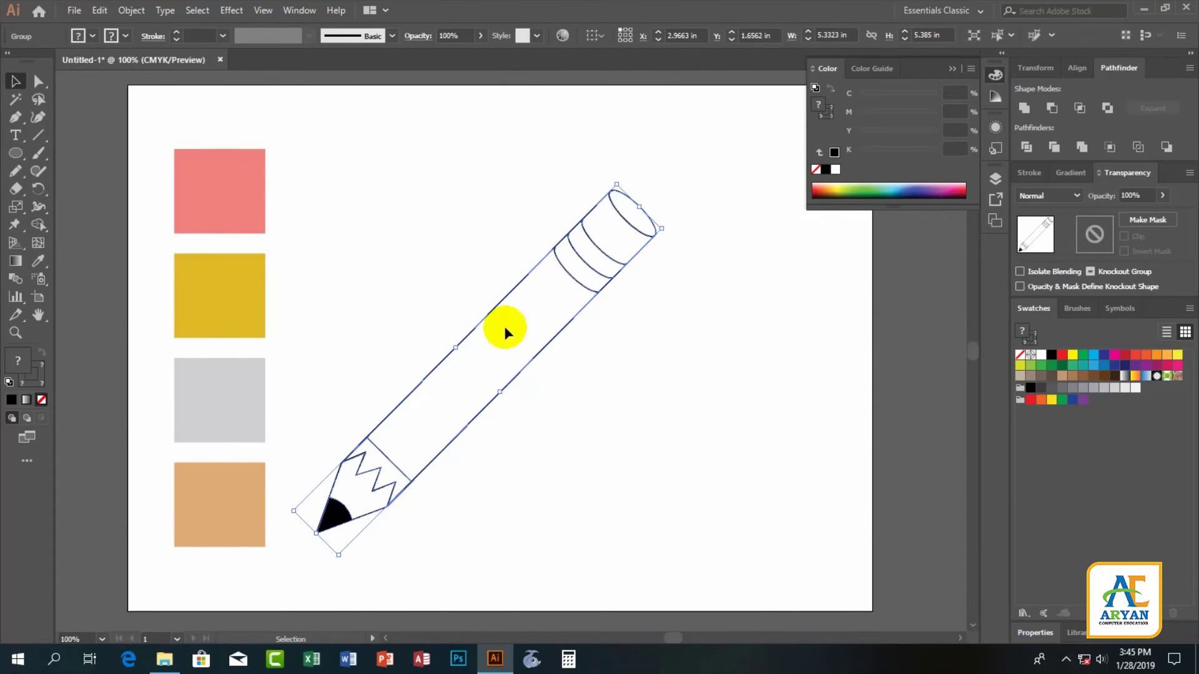
left_click(500, 372)
left_click_drag(523, 372, 583, 349)
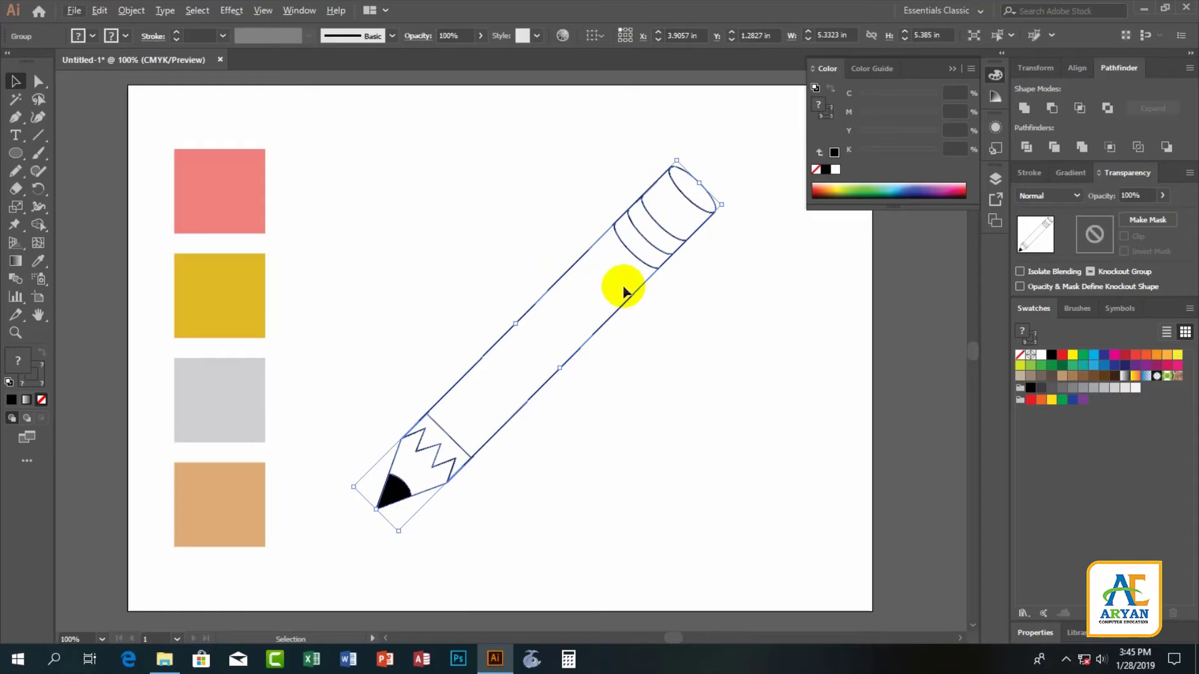
left_click_drag(638, 262, 648, 258)
left_click(670, 398)
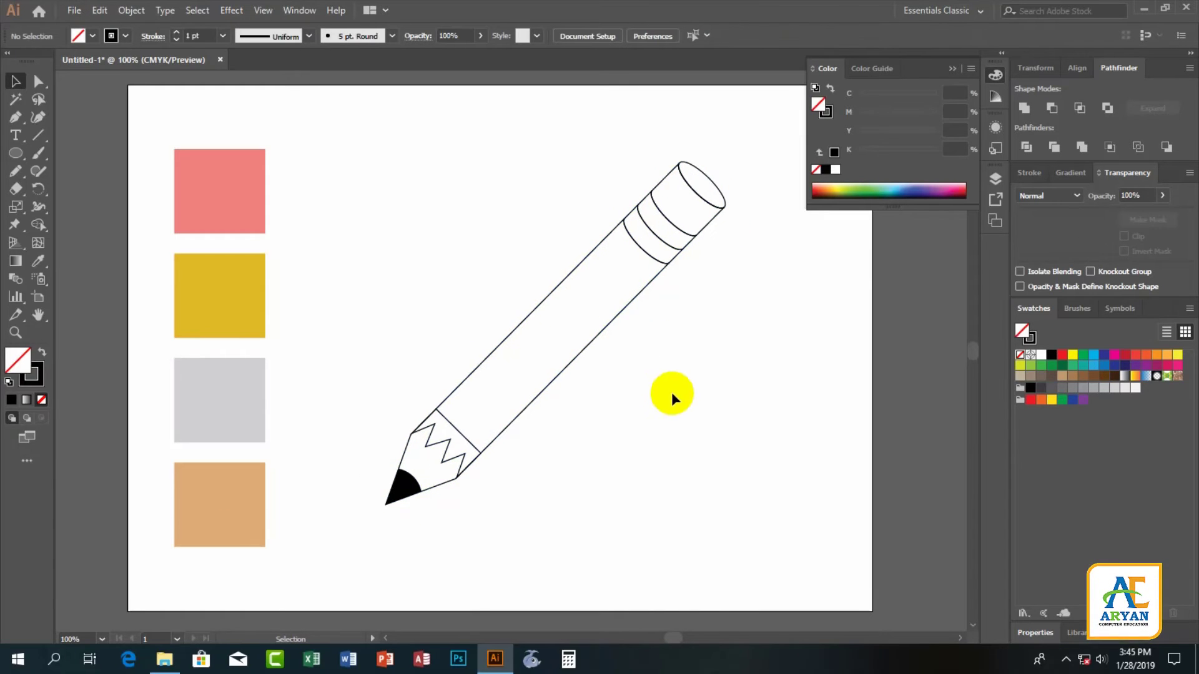
left_click(599, 315)
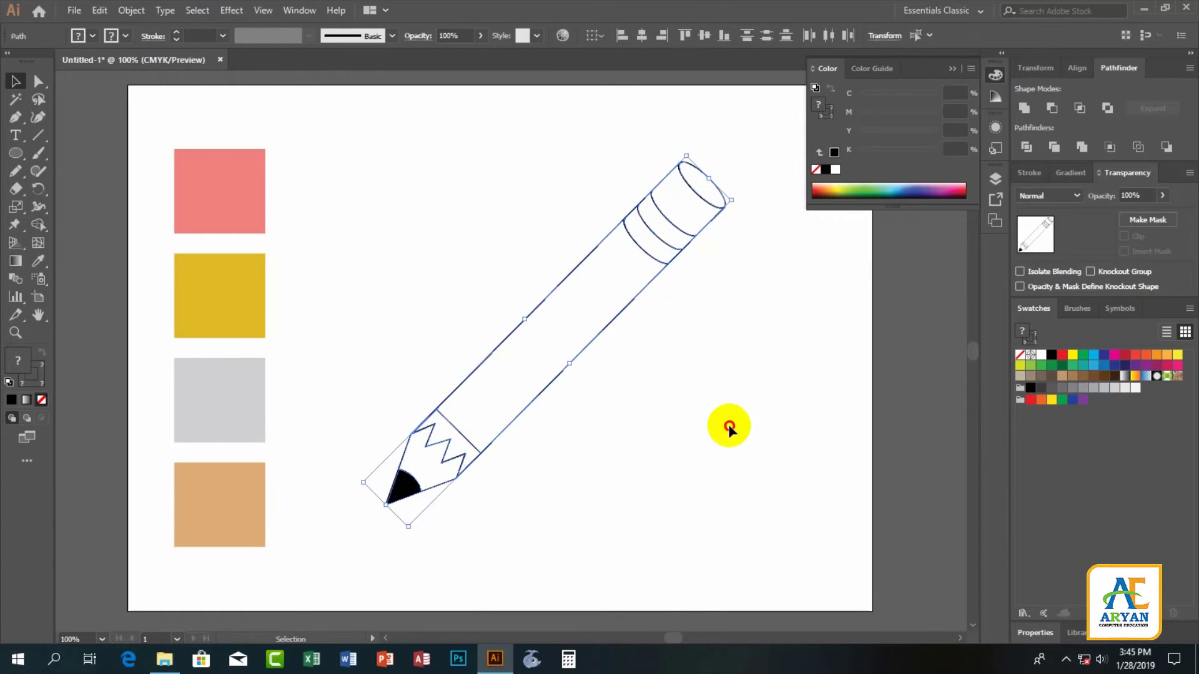
Step: Eyedropper the pink sample square onto the eraser end and its top ellipse
left_click(695, 371)
left_click(702, 236)
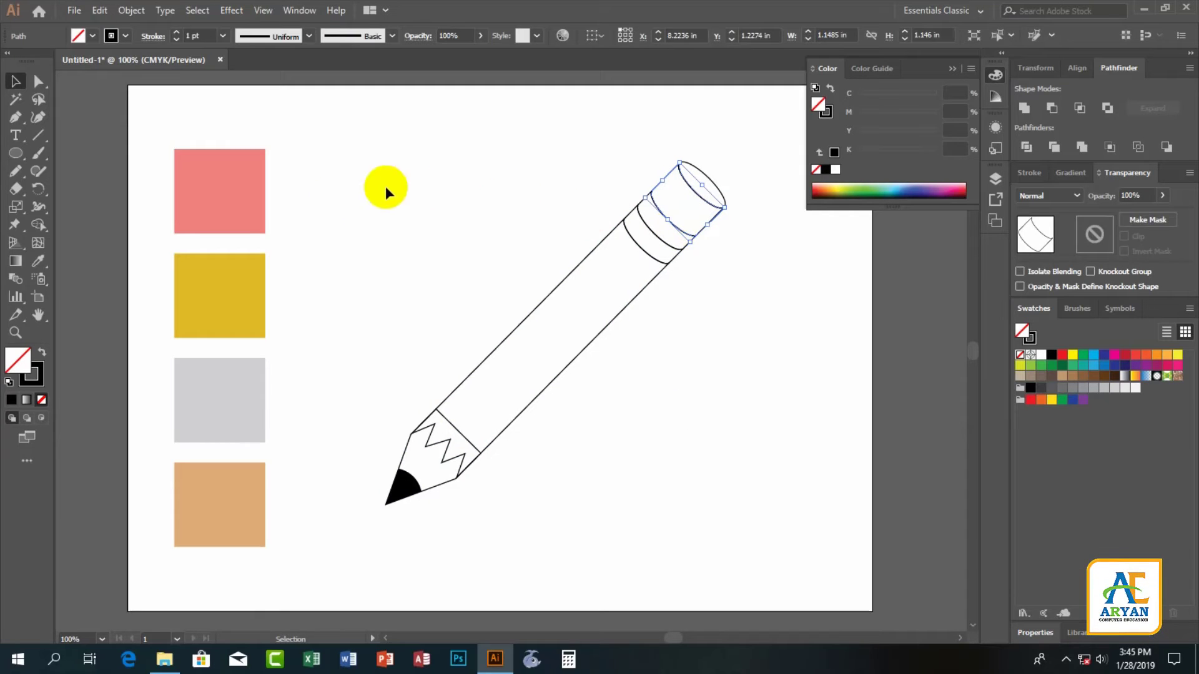
left_click(38, 261)
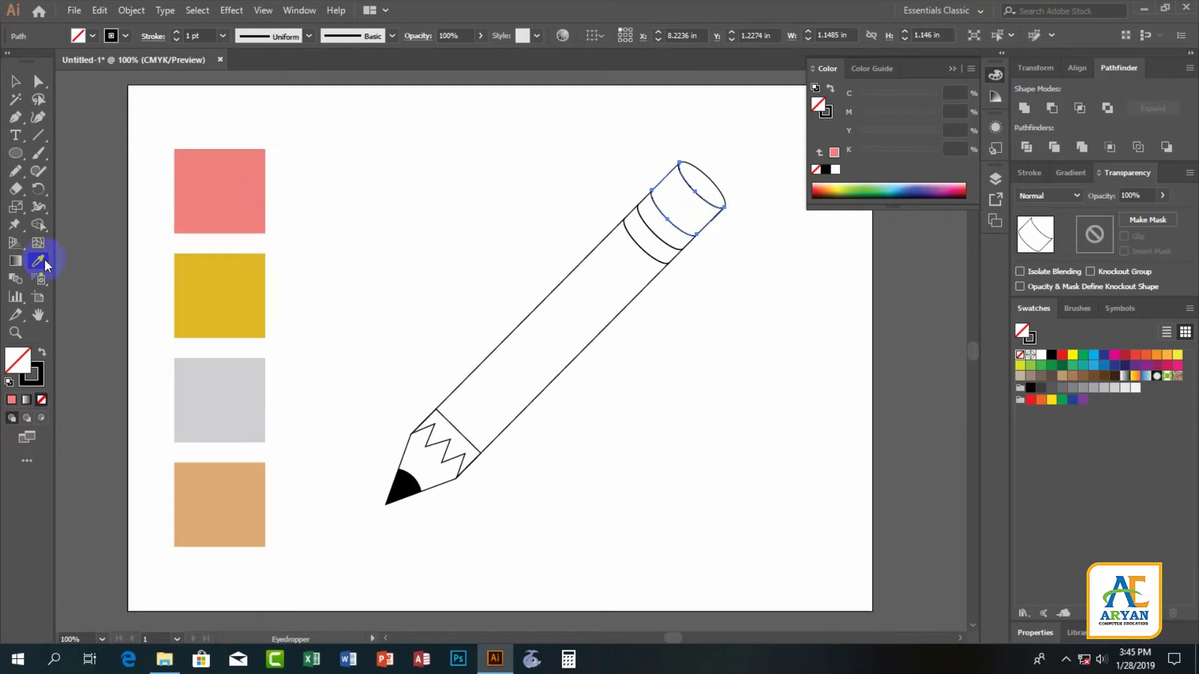
left_click(245, 187)
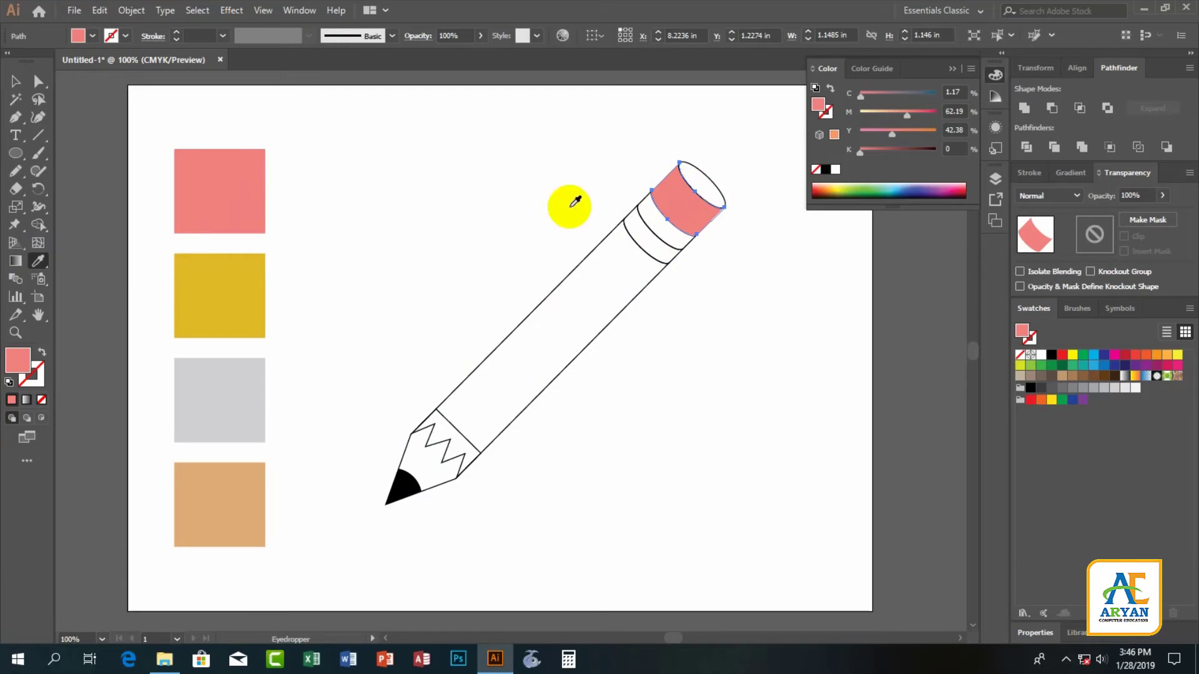
key("v")
left_click(718, 186)
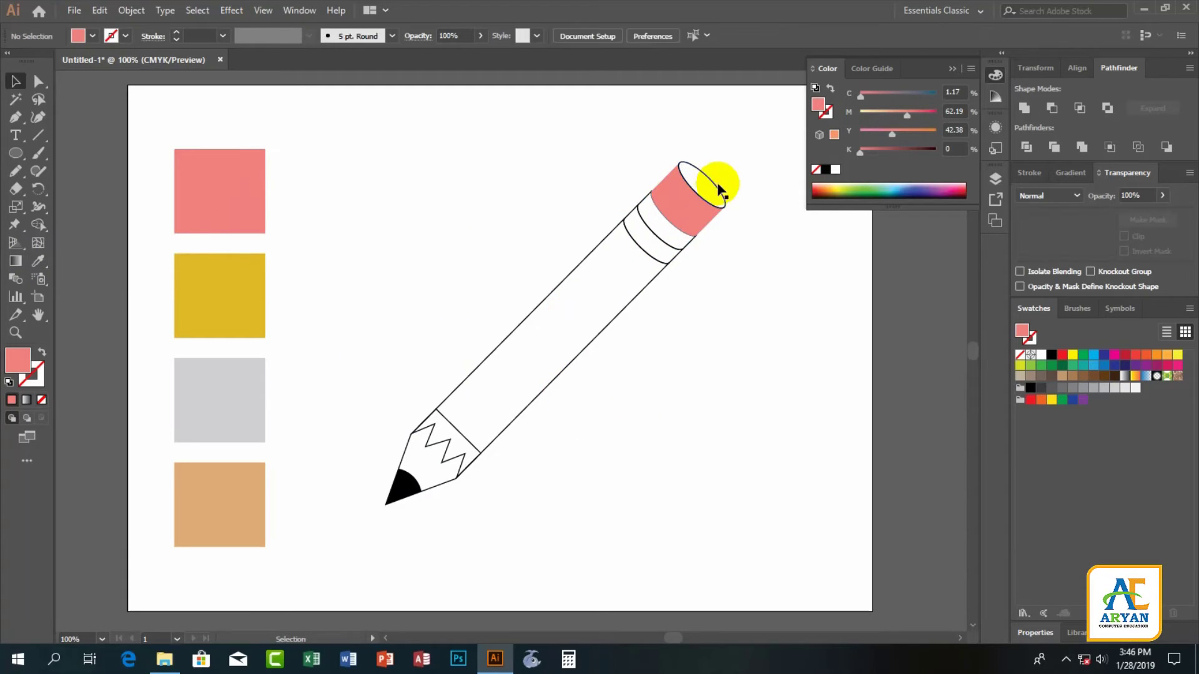
left_click(38, 261)
left_click(210, 199)
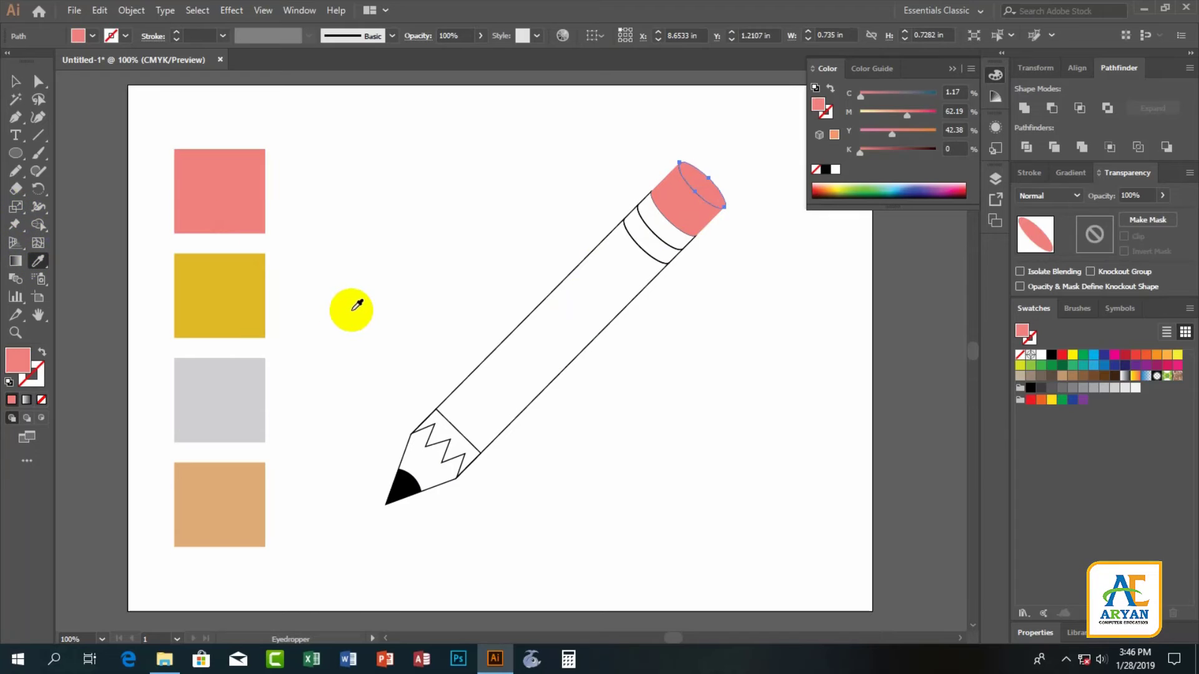
key("v")
Step: Fill the band below the eraser with the black swatch
left_click(655, 233)
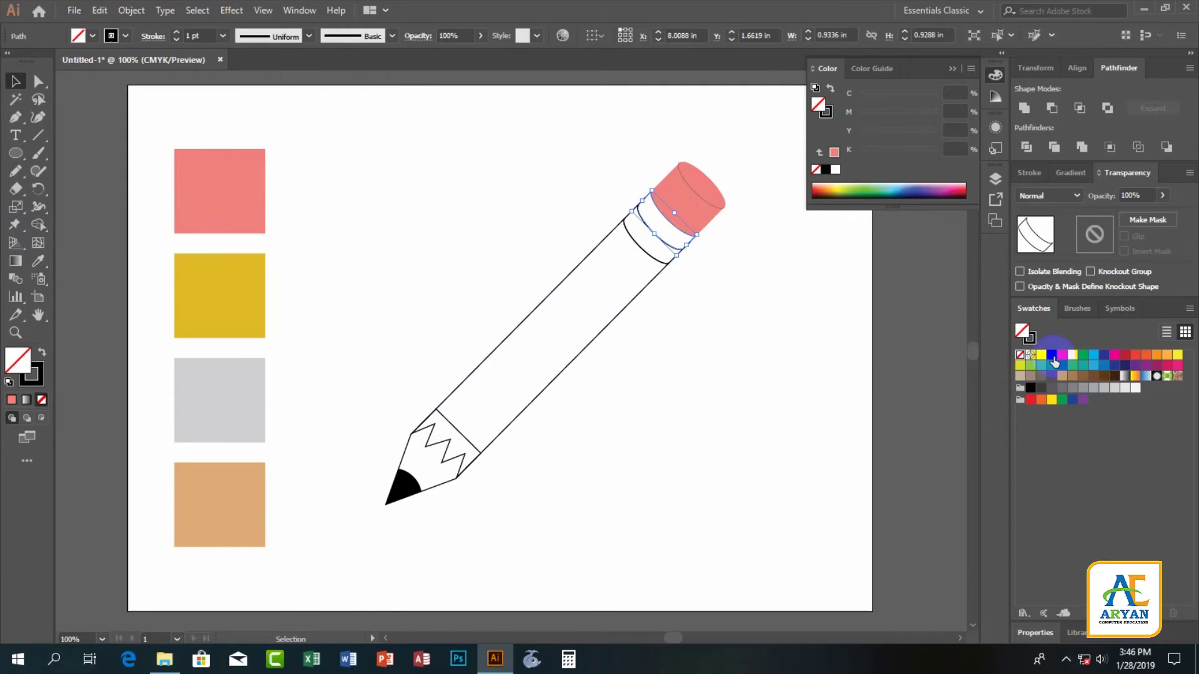
left_click(1052, 355)
left_click(731, 420)
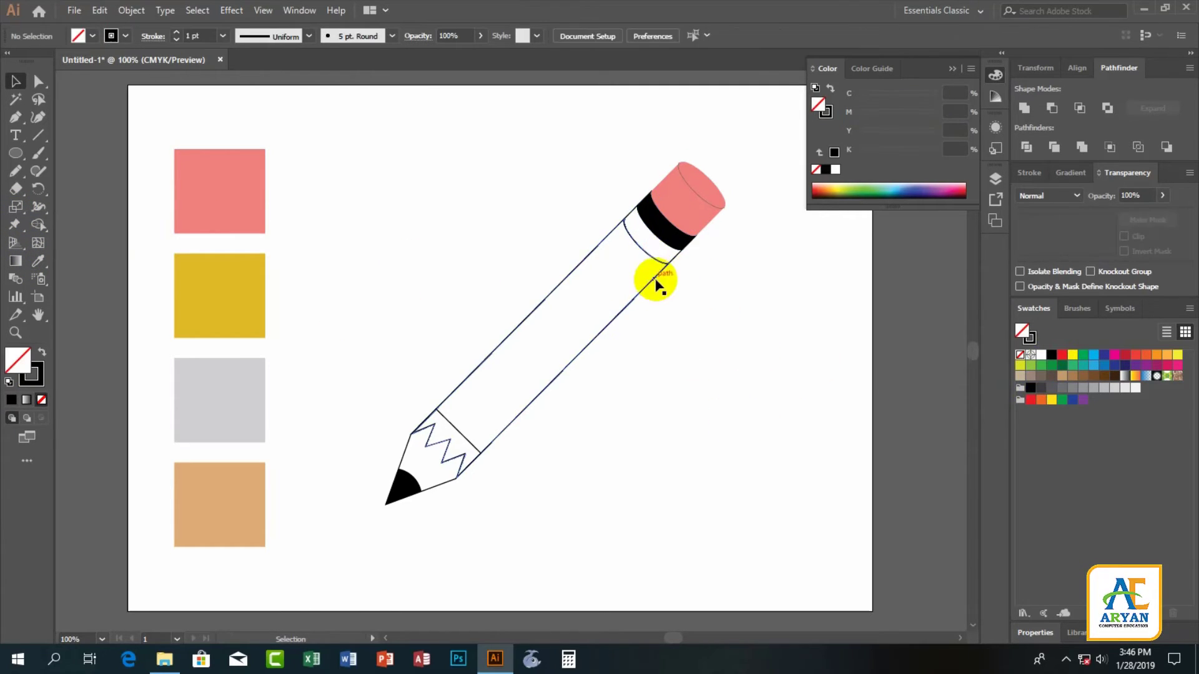
Step: Remove the fill from the path near the ferrule
left_click(655, 259)
key("slash")
left_click(686, 340)
left_click(662, 264)
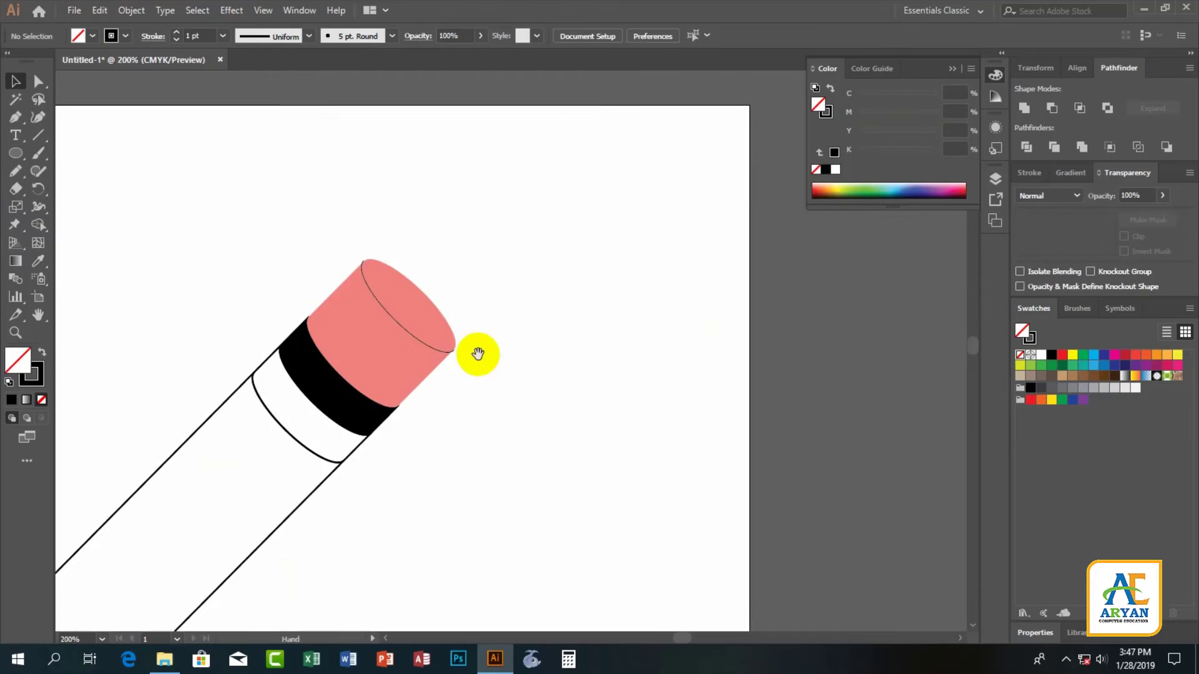
Step: Fill the ferrule section below the black band with the grey sample
left_click(500, 337)
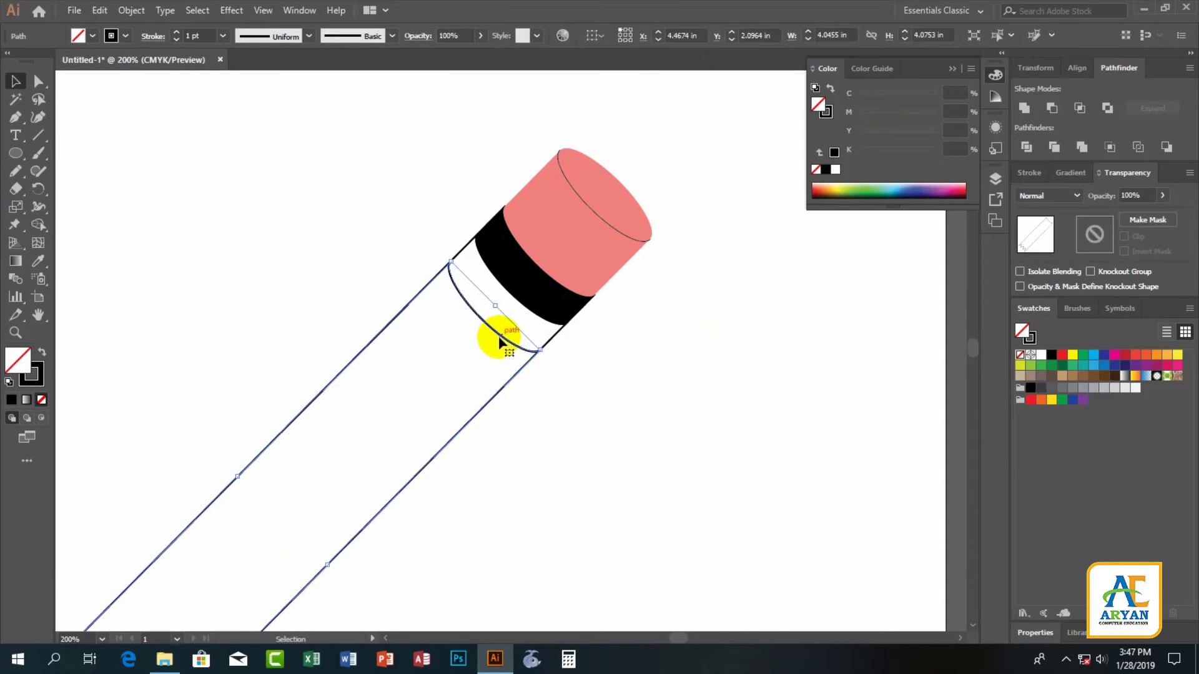
scroll(320, 396, "down", 2)
scroll(324, 407, "down", 2)
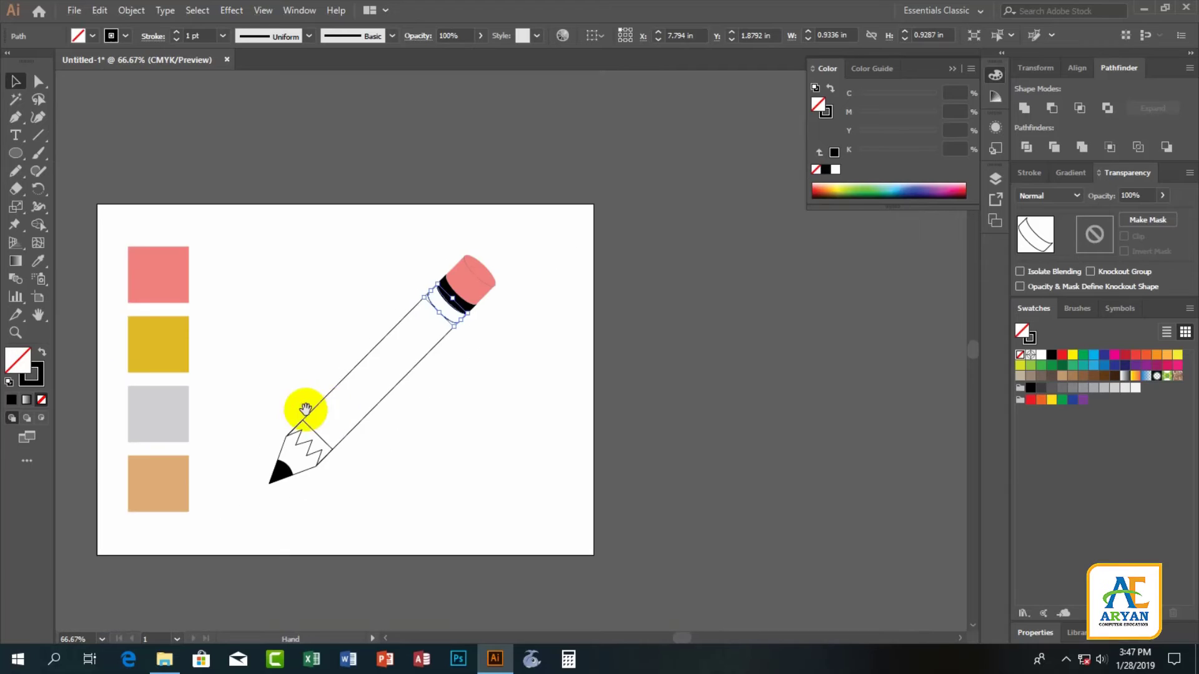
left_click(38, 261)
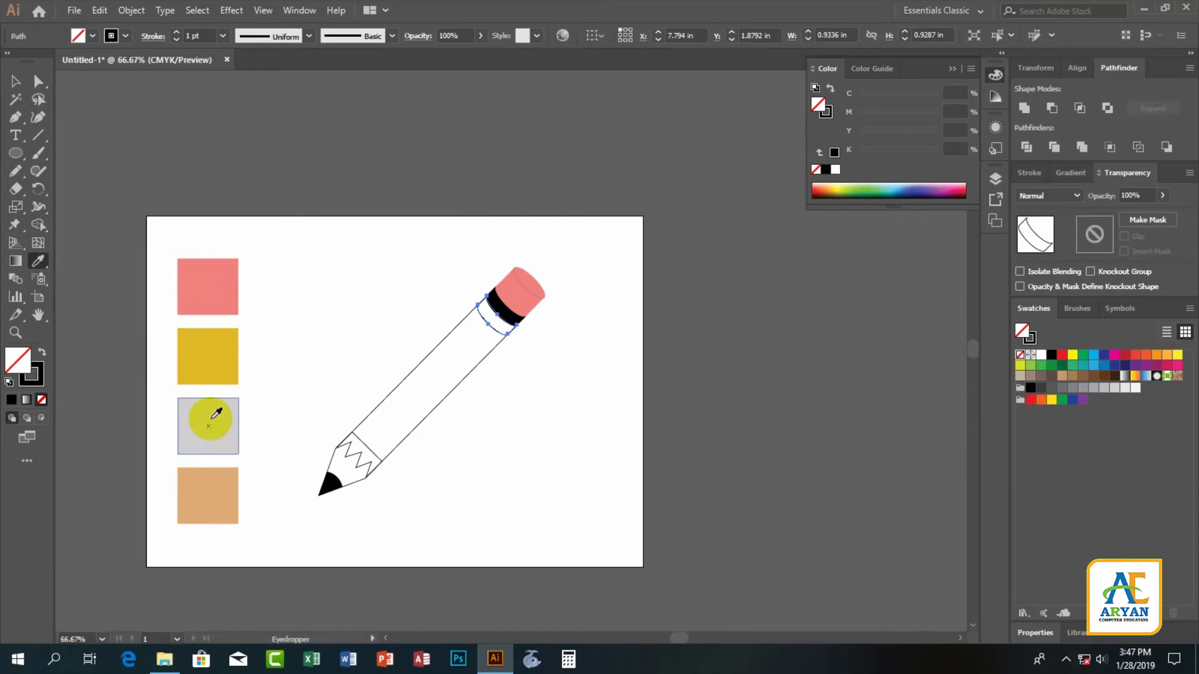
left_click(208, 421)
key("v")
left_click(485, 451)
Step: Fill the pencil body with the yellow sample colour
left_click(453, 397)
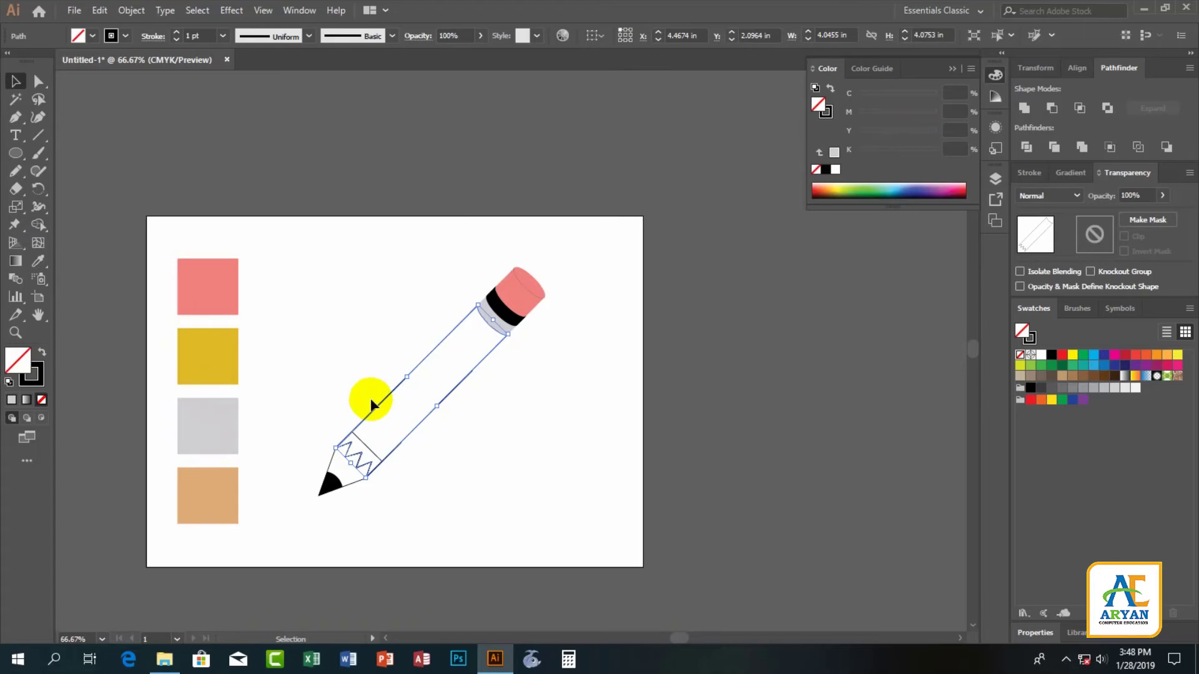
left_click(42, 262)
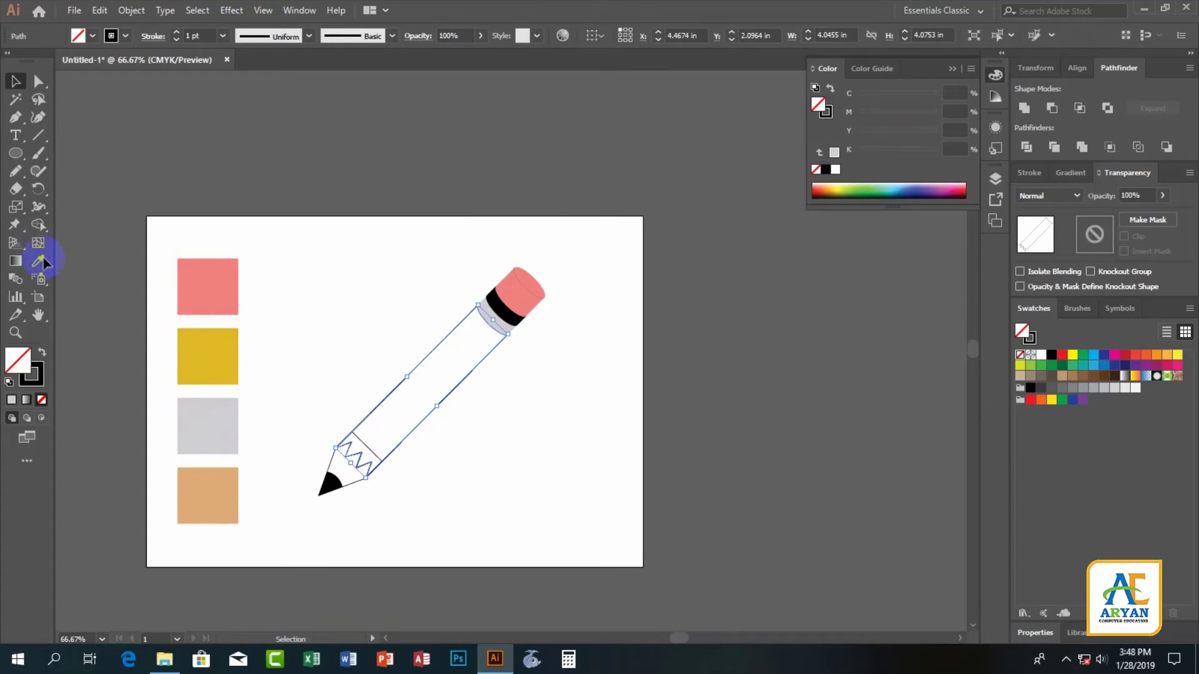
left_click(221, 356)
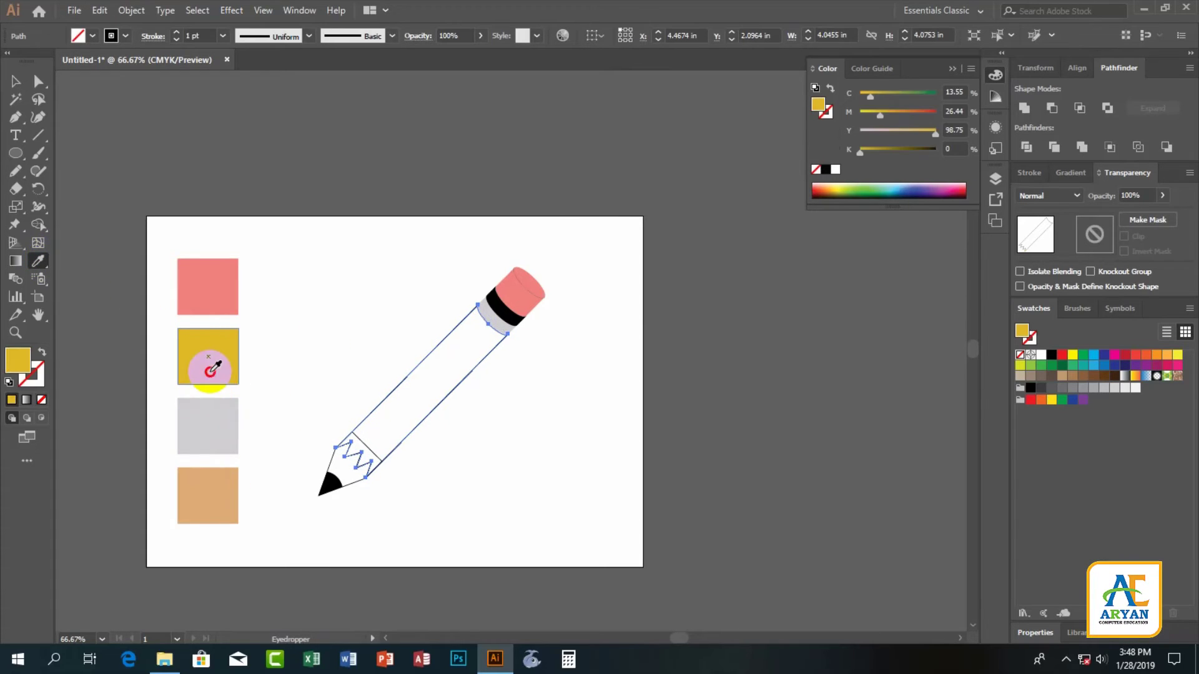
left_click(533, 512)
Step: Fill the sharpened wooden tip with the tan sample colour
scroll(380, 458, "up", 1)
scroll(562, 362, "up", 1)
left_click_drag(562, 362, 476, 524)
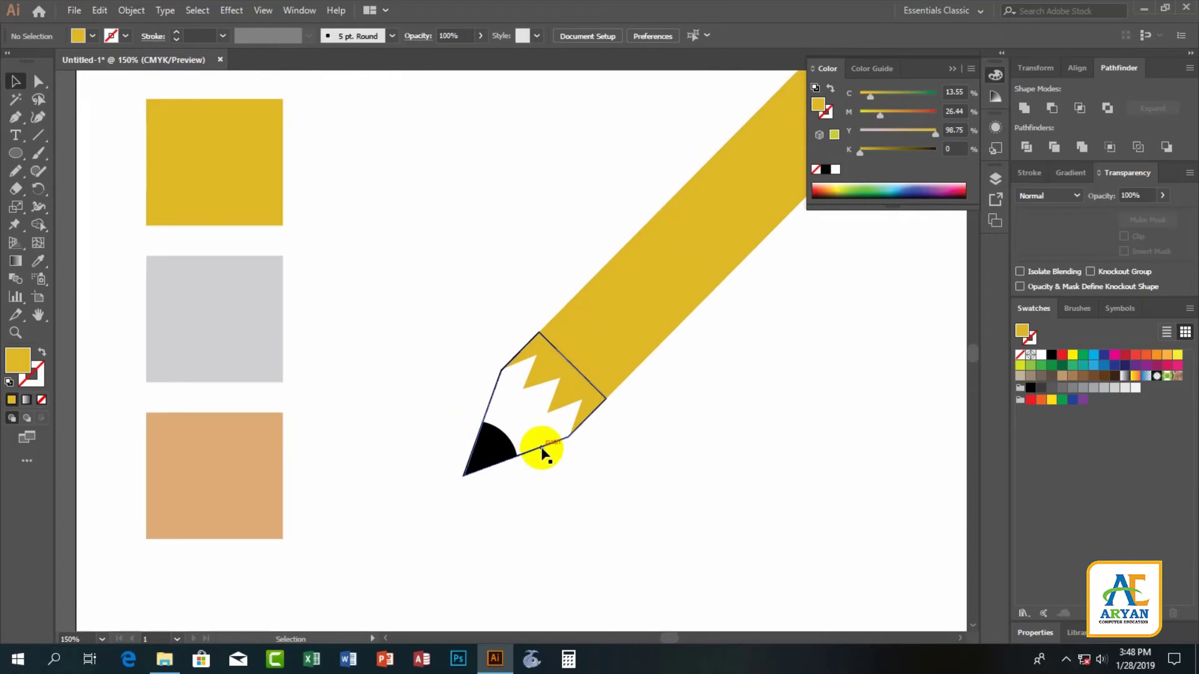
left_click(542, 453)
left_click(38, 261)
left_click(249, 479)
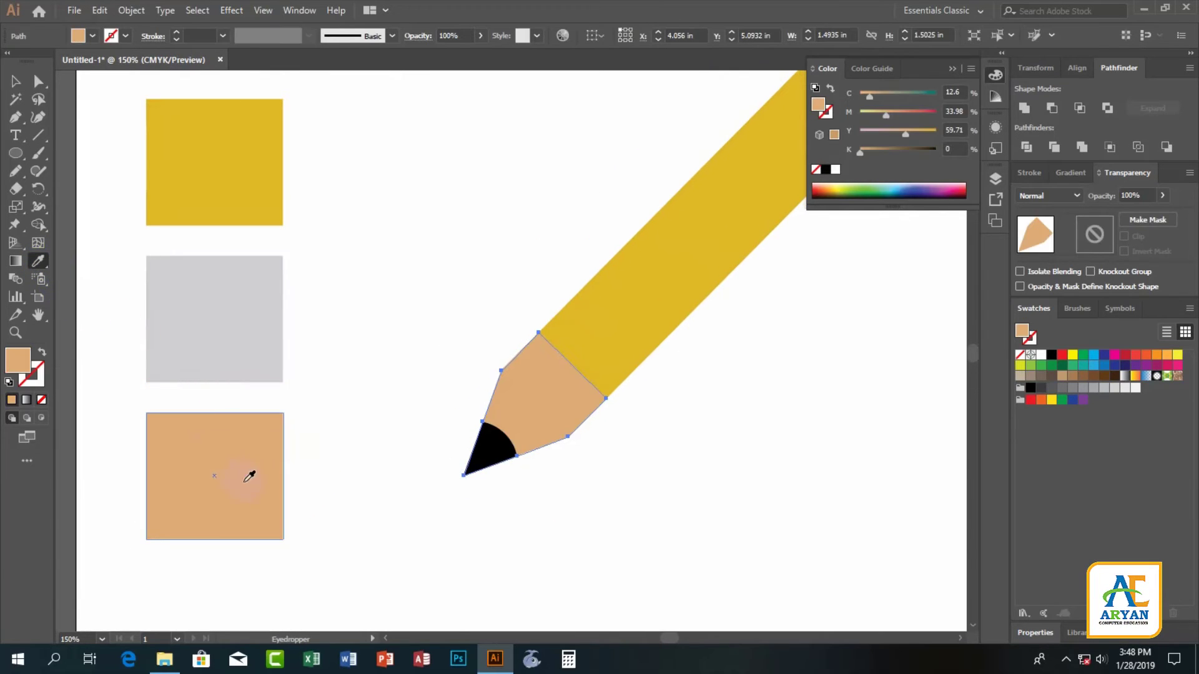
left_click(319, 486)
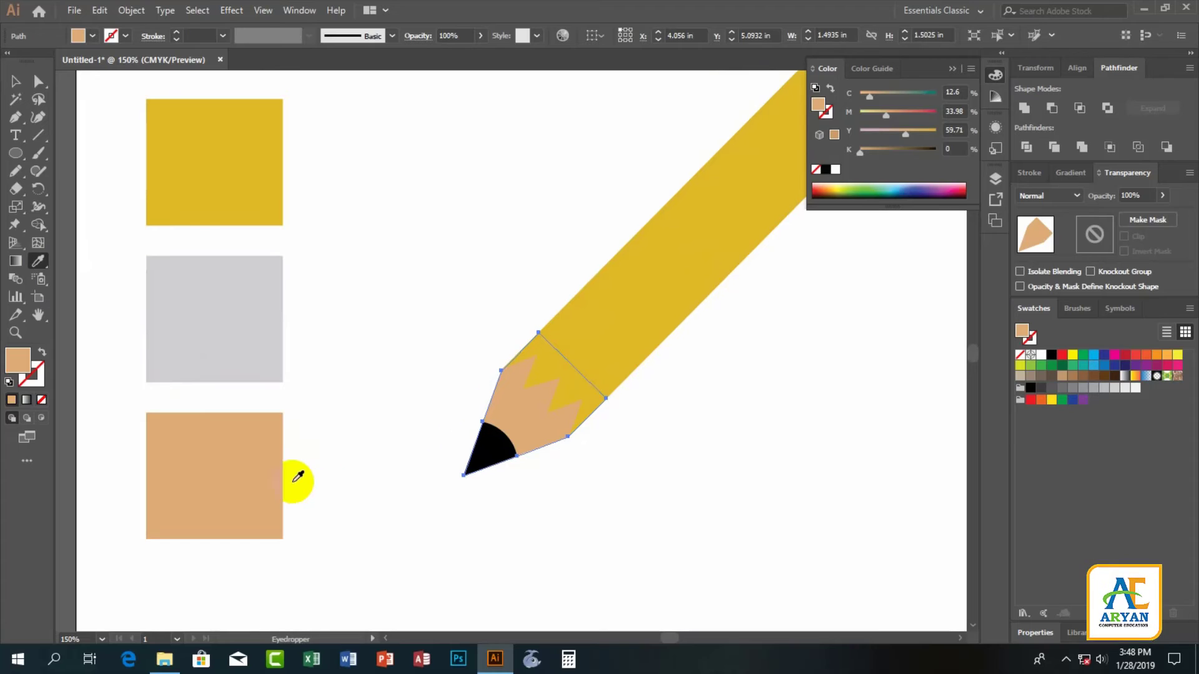
key("v")
left_click(627, 539)
Step: Select all pencil parts and shift the pencil slightly right and up
key("ctrl+0")
key("ctrl+1")
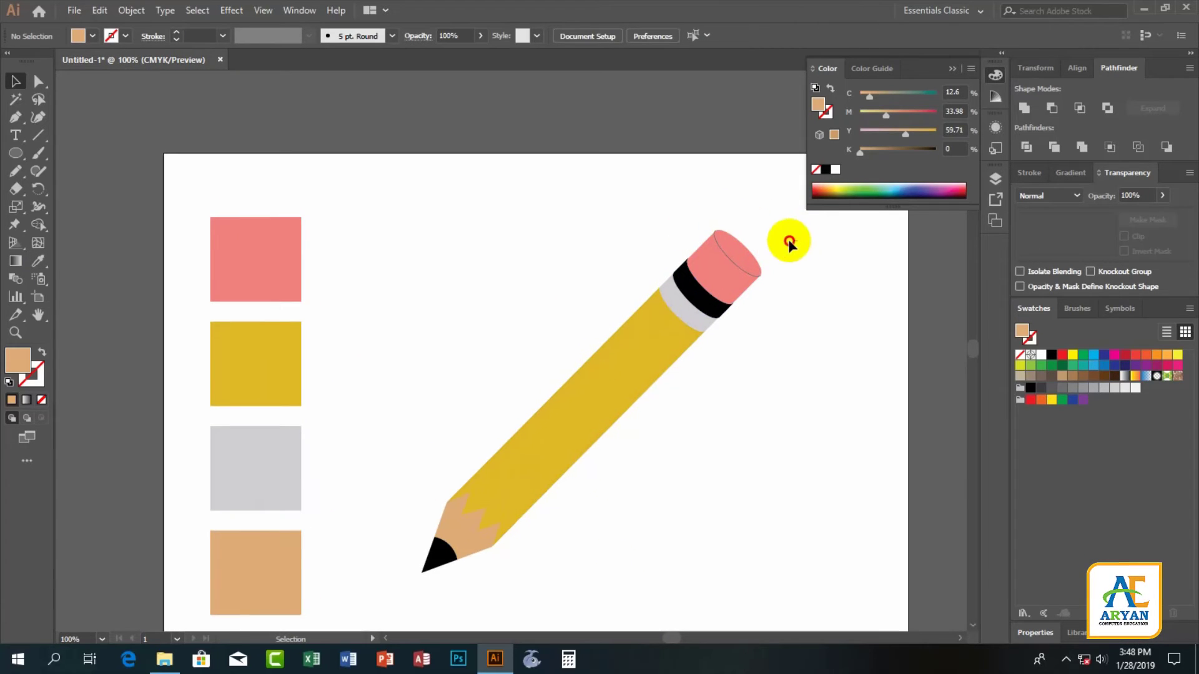
left_click_drag(796, 244, 413, 571)
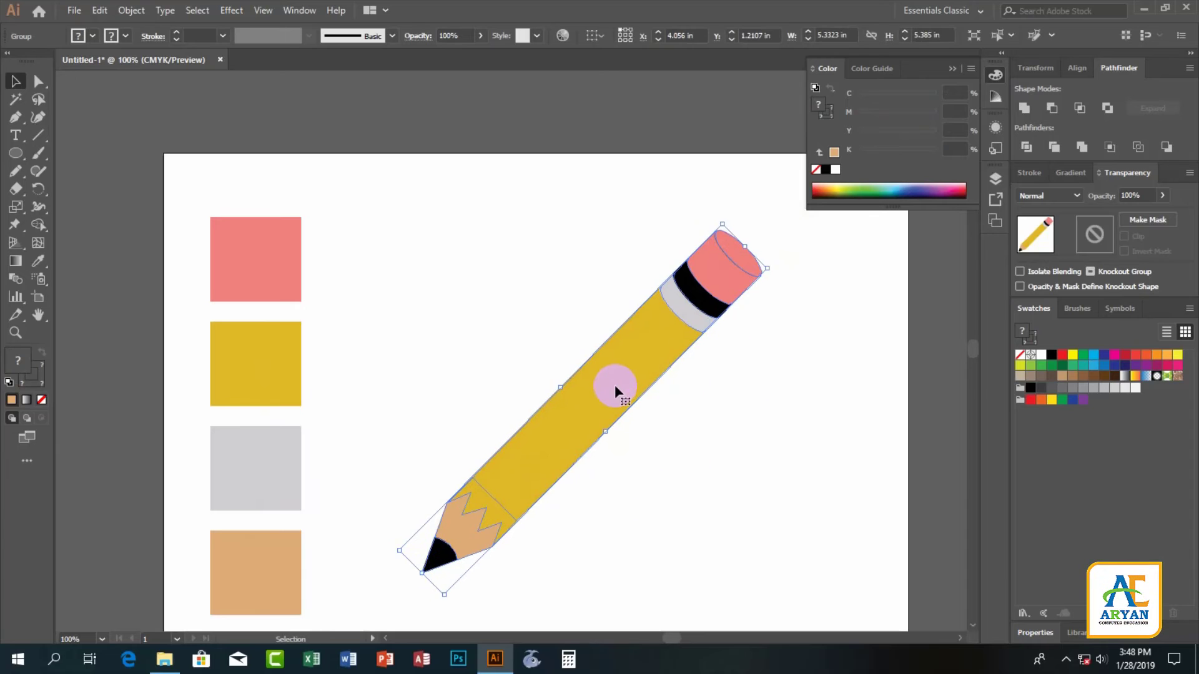
left_click_drag(616, 388, 650, 374)
left_click(706, 487)
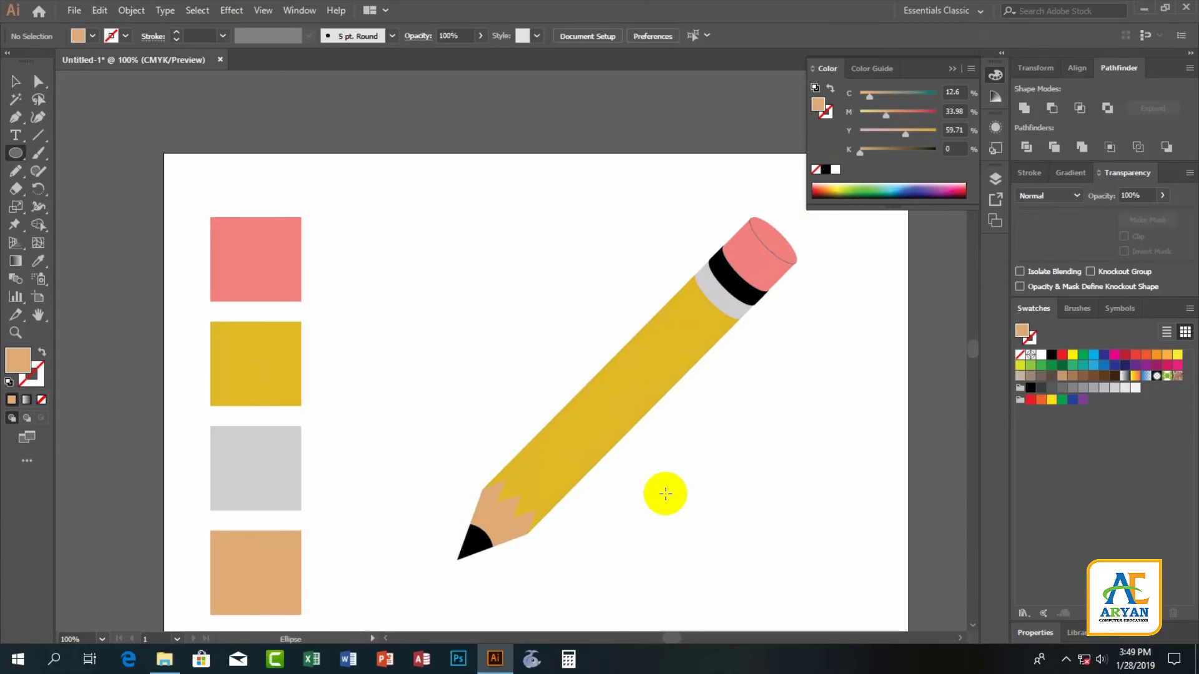
Step: Add a 'wood pancil' text label in Berlin Sans FB and place it on the pencil body
left_click(17, 147)
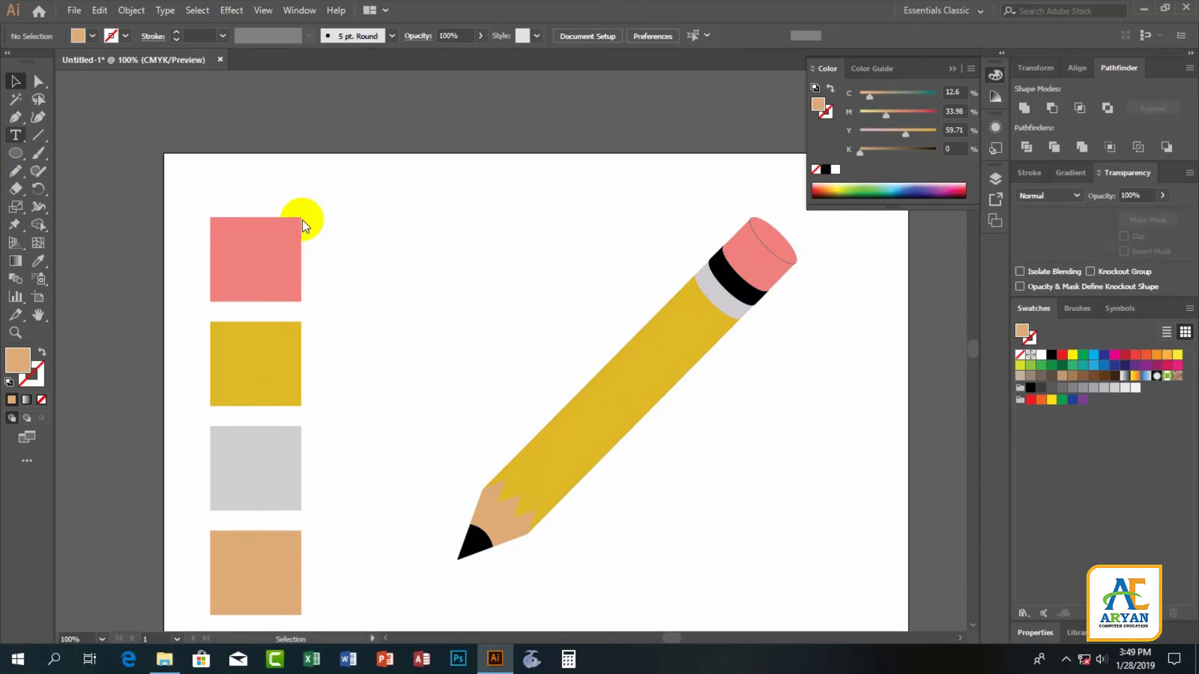
left_click(420, 294)
type("wood pancil")
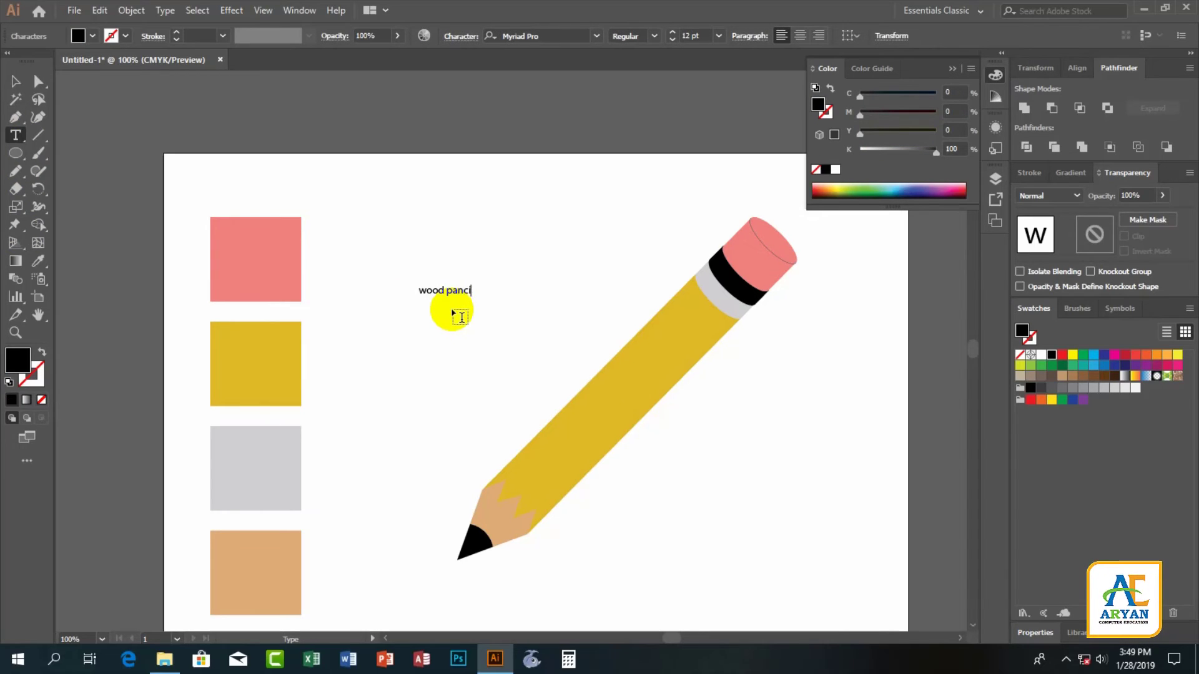
left_click(601, 41)
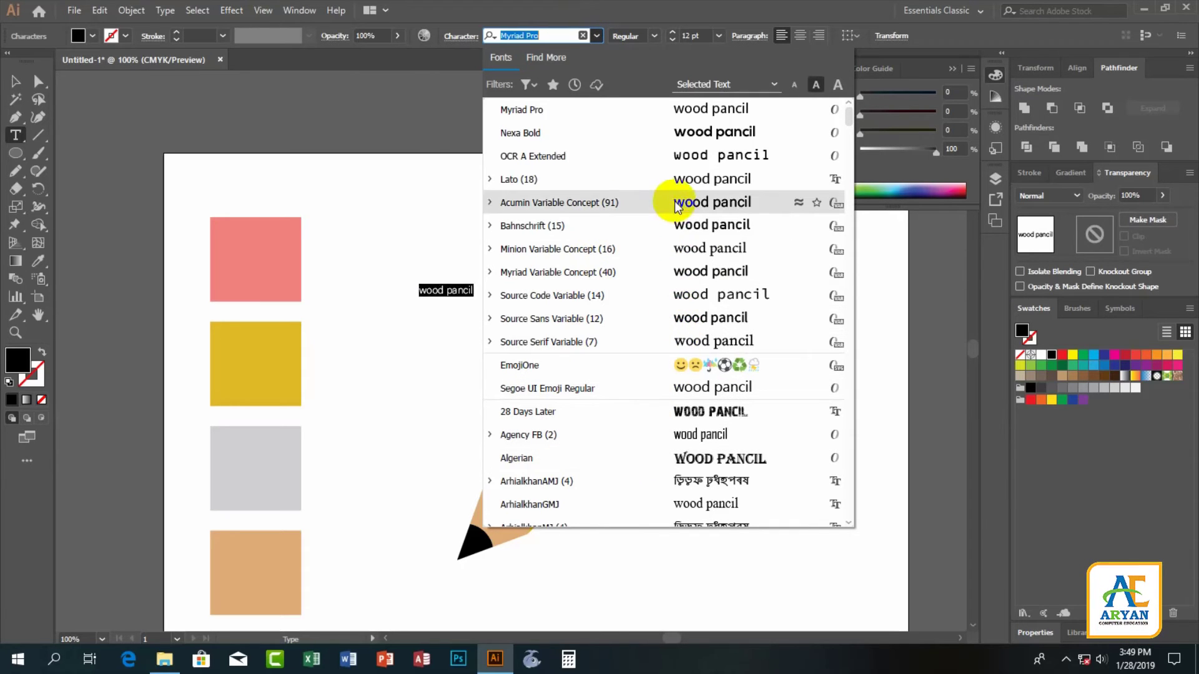
scroll(683, 414, "down", 2)
scroll(683, 414, "down", 2)
scroll(693, 403, "down", 1)
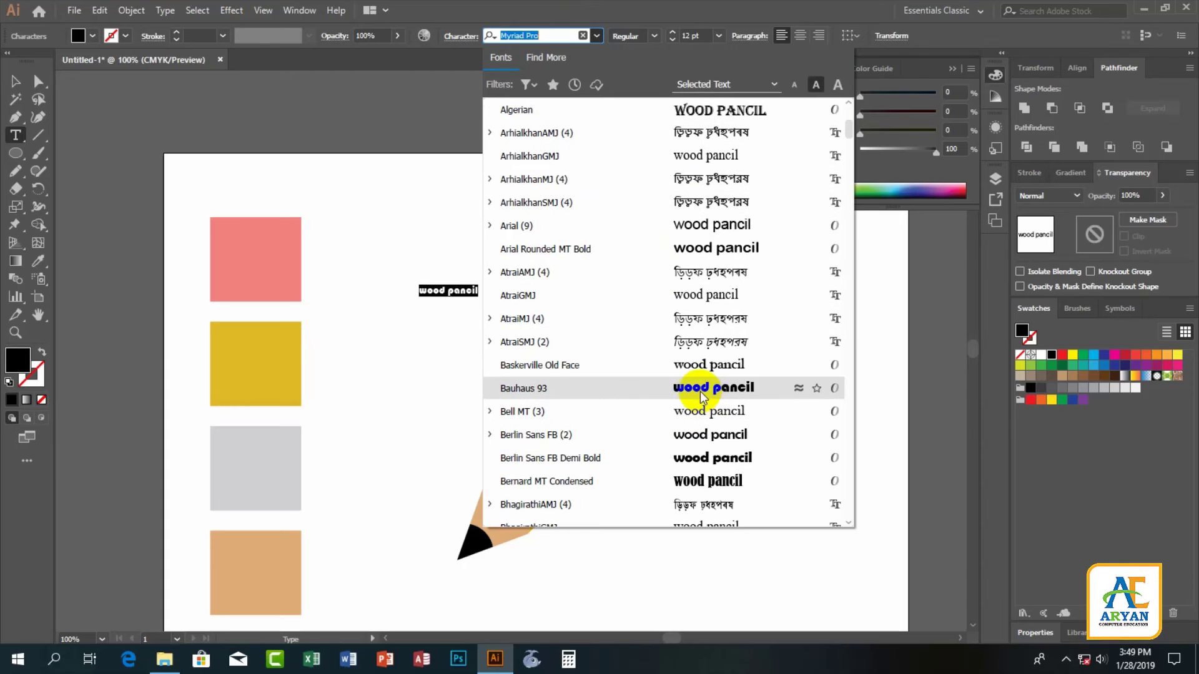
scroll(704, 387, "down", 3)
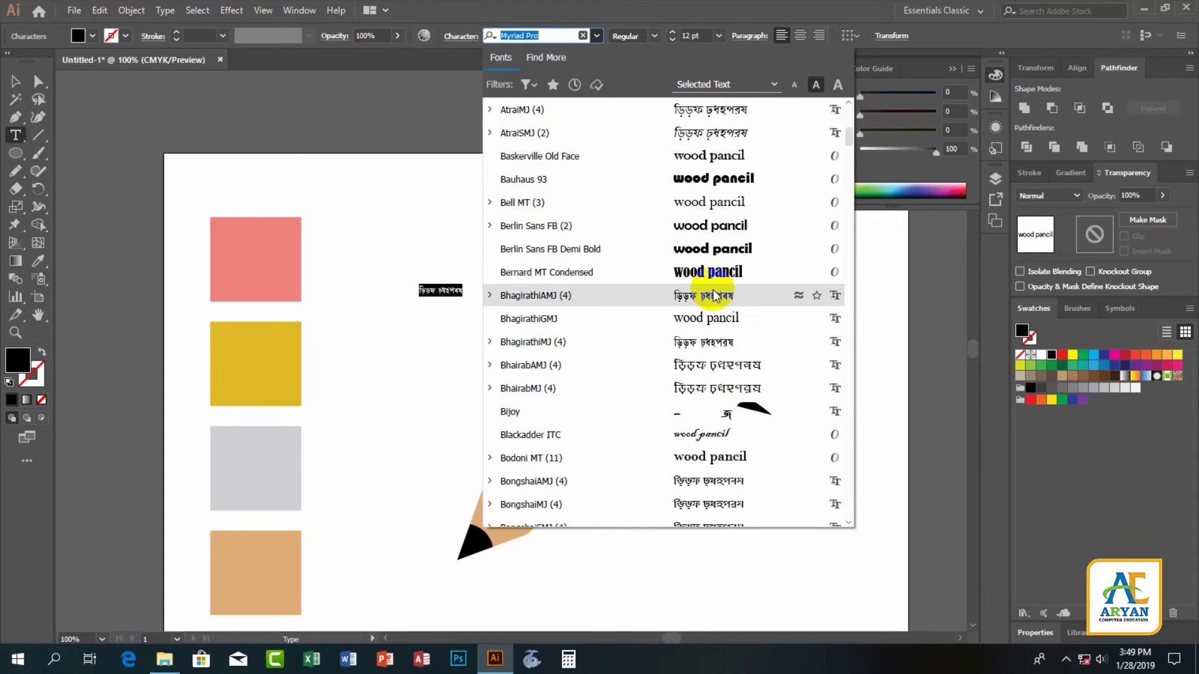
left_click(703, 226)
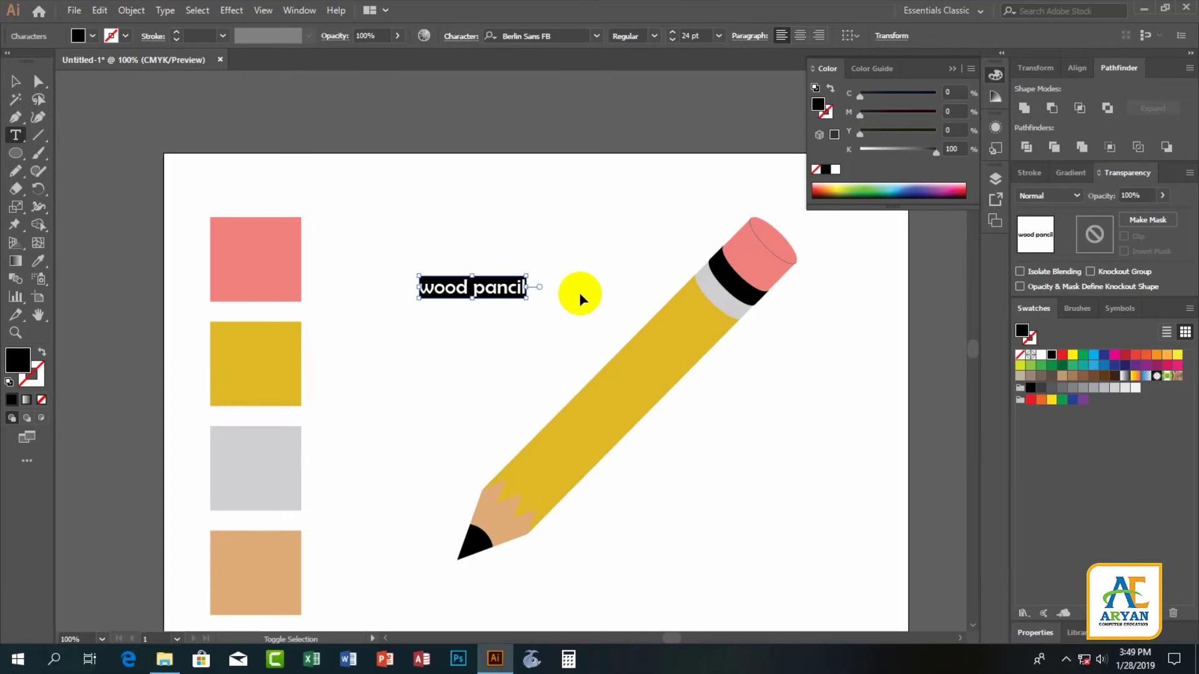
key("Escape")
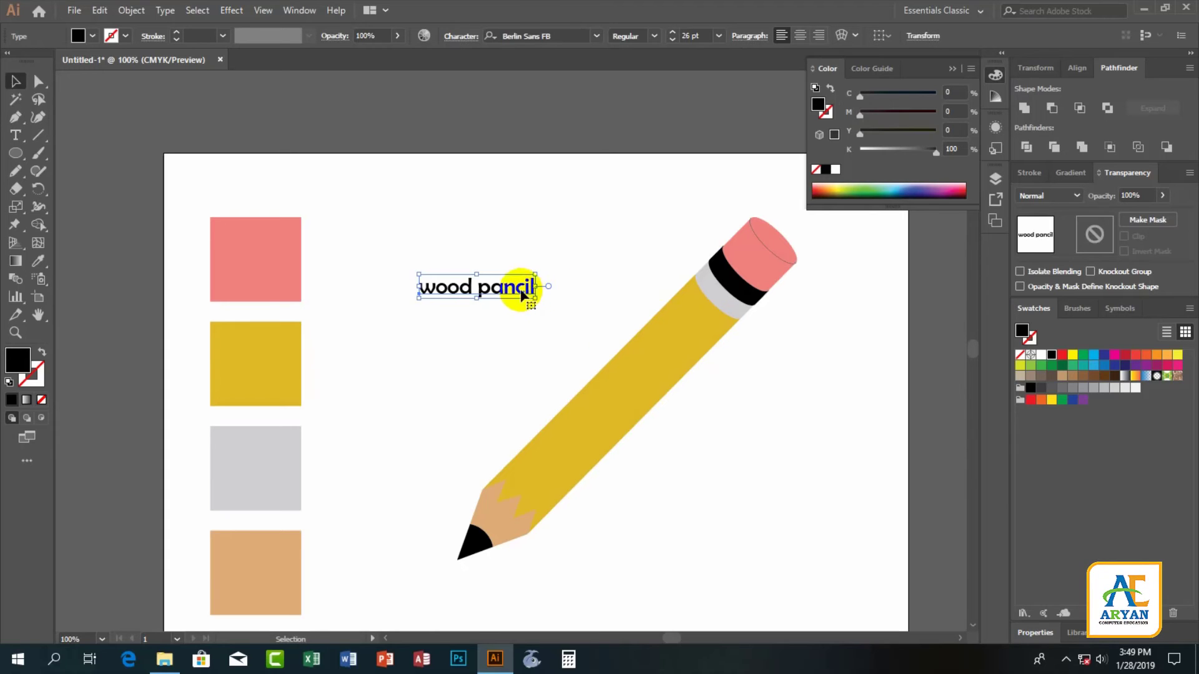
mouse_move(522, 295)
left_mouse_down()
mouse_move(700, 365)
mouse_move(680, 345)
left_mouse_up()
left_click(728, 421)
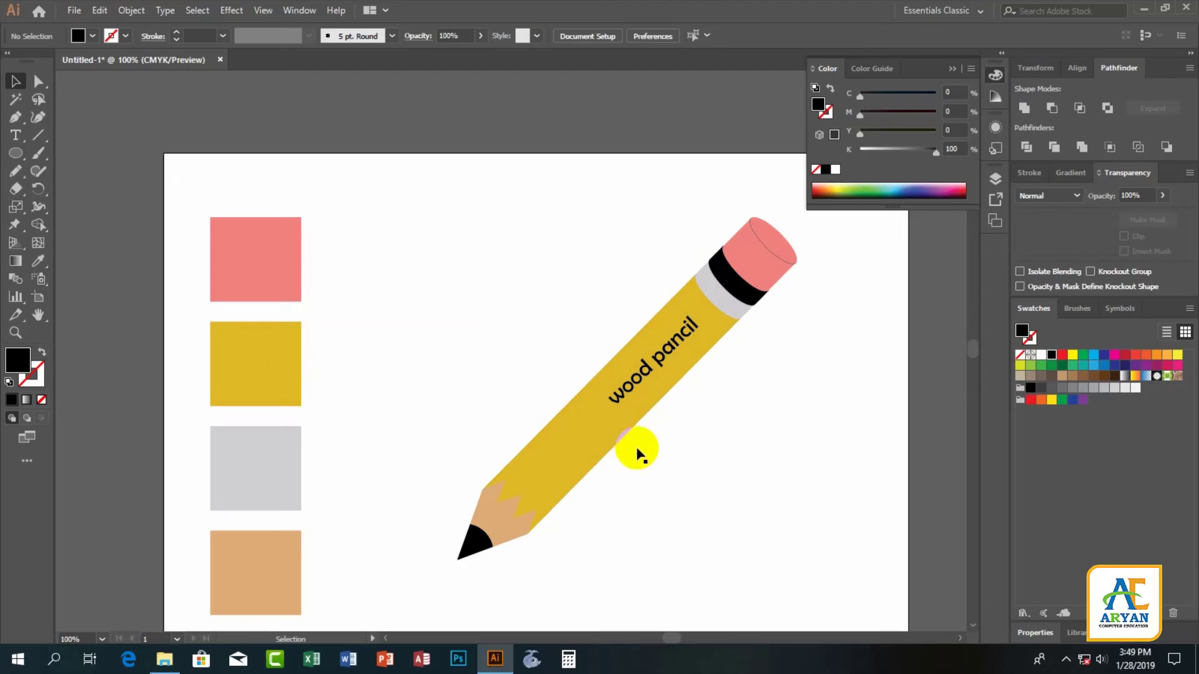
Step: Draw a flat ellipse under the pencil tip and fill it grey
left_click(15, 153)
scroll(481, 406, "up", 1)
scroll(415, 447, "up", 1)
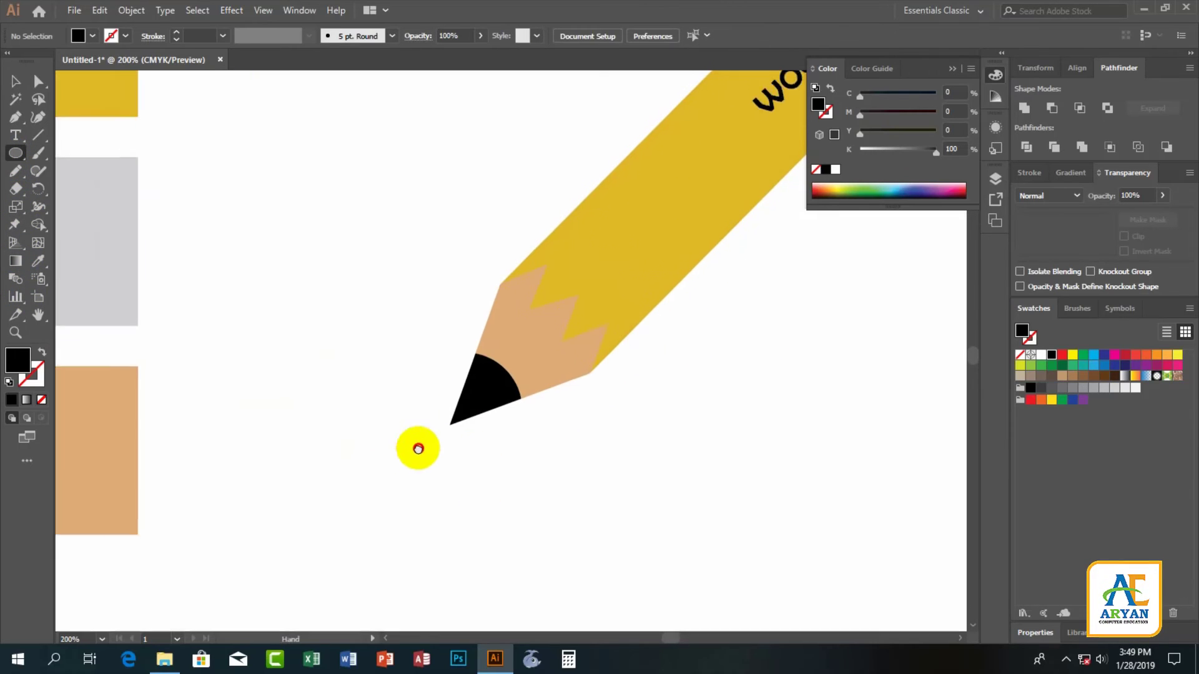
mouse_move(424, 454)
left_mouse_down()
mouse_move(519, 488)
mouse_move(492, 466)
left_mouse_up()
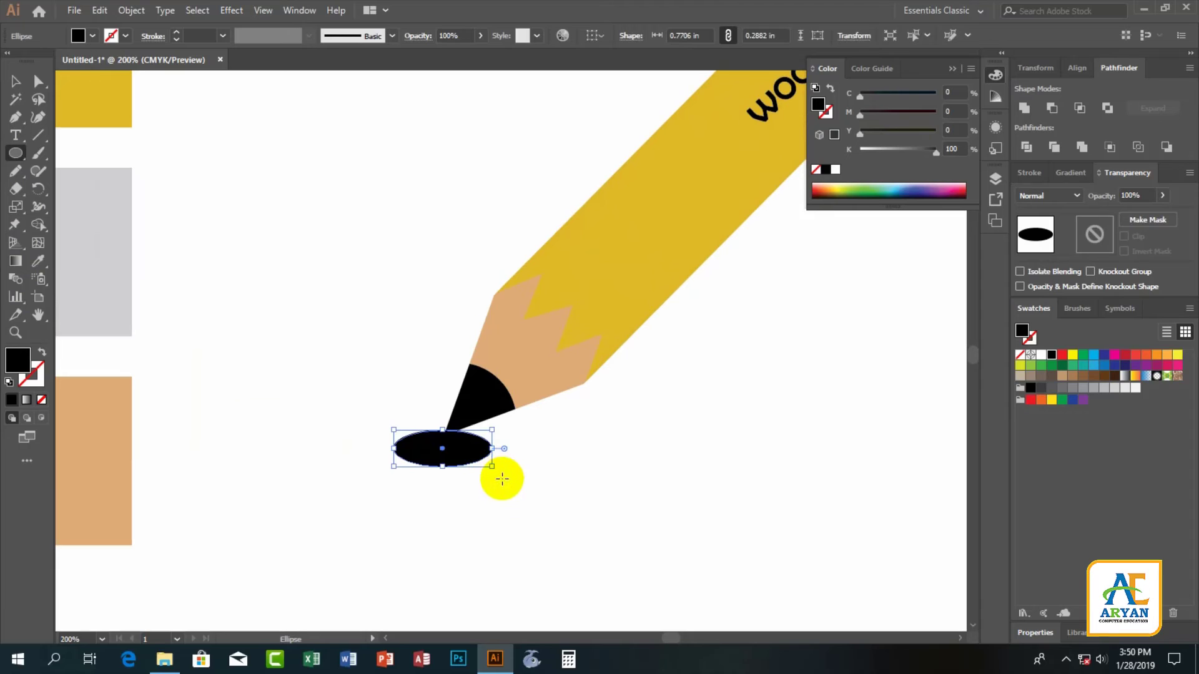
double_click(23, 358)
left_click(703, 350)
left_click(1073, 303)
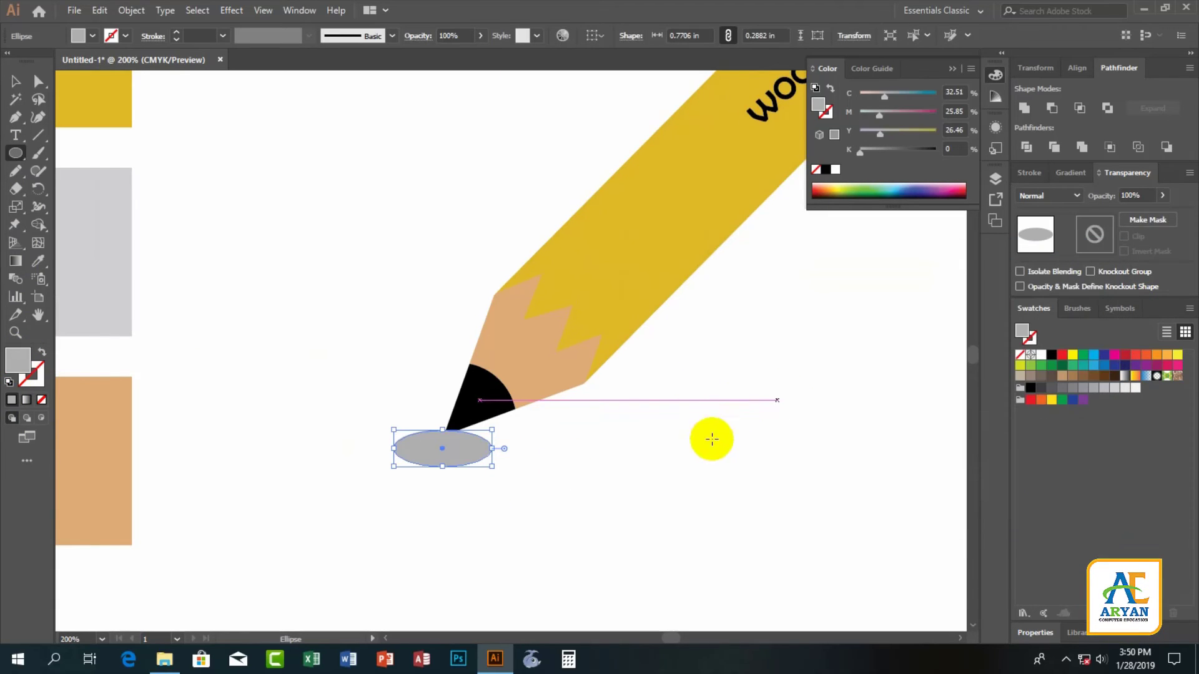
Step: Set the oval's opacity to 70% and move it up beneath the tip
left_click(459, 36)
type("70")
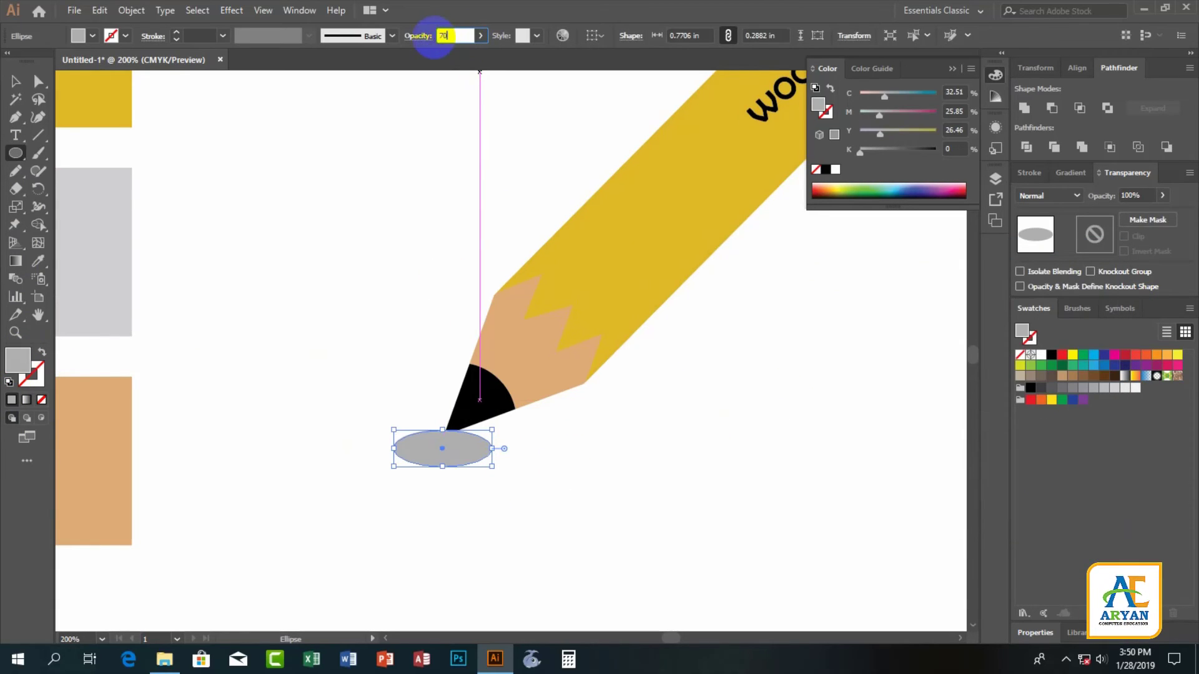
key("Return")
left_click(677, 423)
left_click(442, 446)
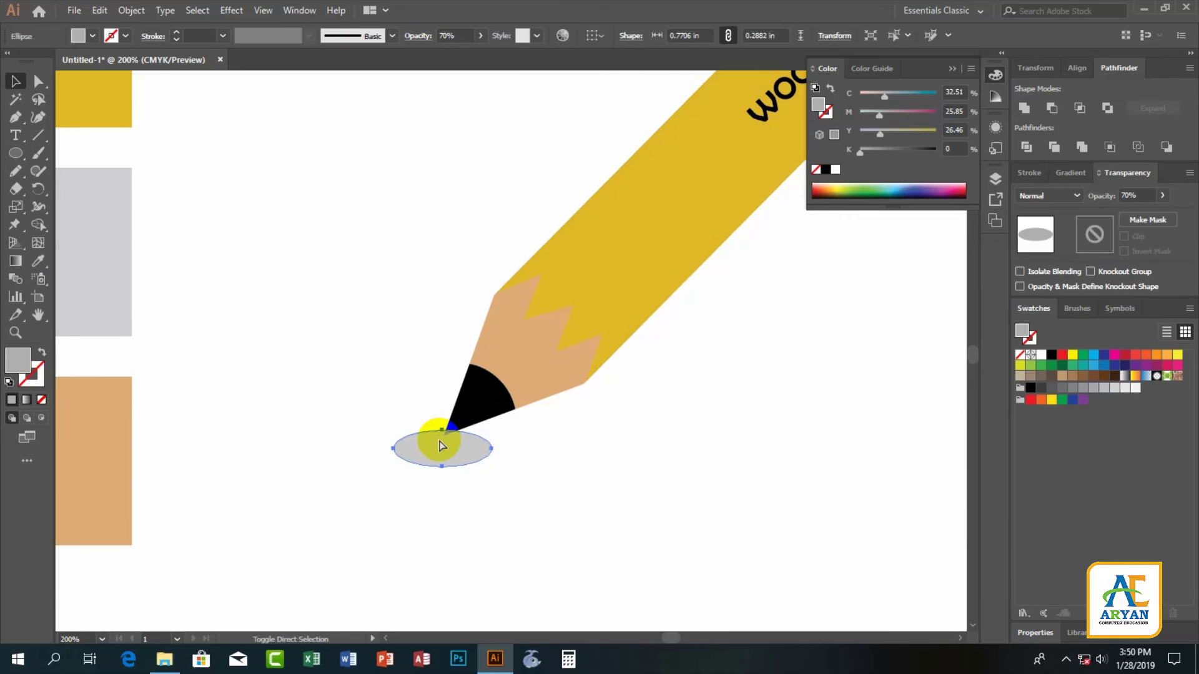
left_click(597, 484)
left_click_drag(469, 460, 468, 449)
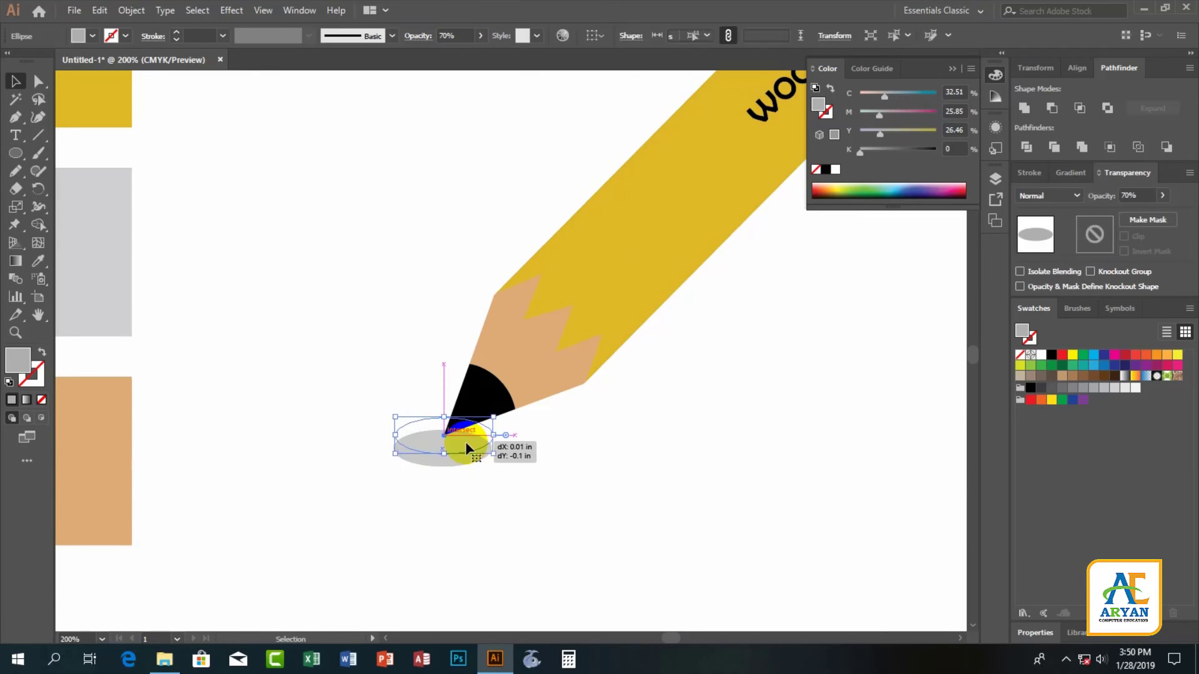
left_click(538, 466)
Step: Widen the shadow oval and lower its opacity to 43%
key("ctrl+0")
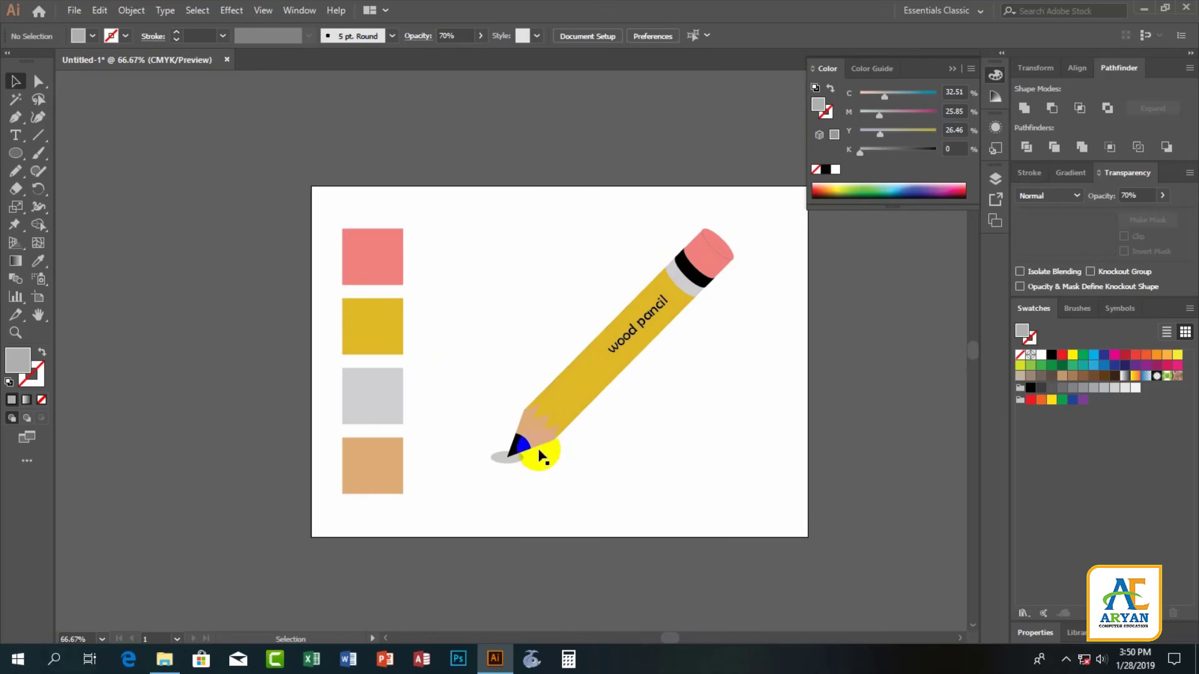
left_click(518, 459)
key("ctrl+1")
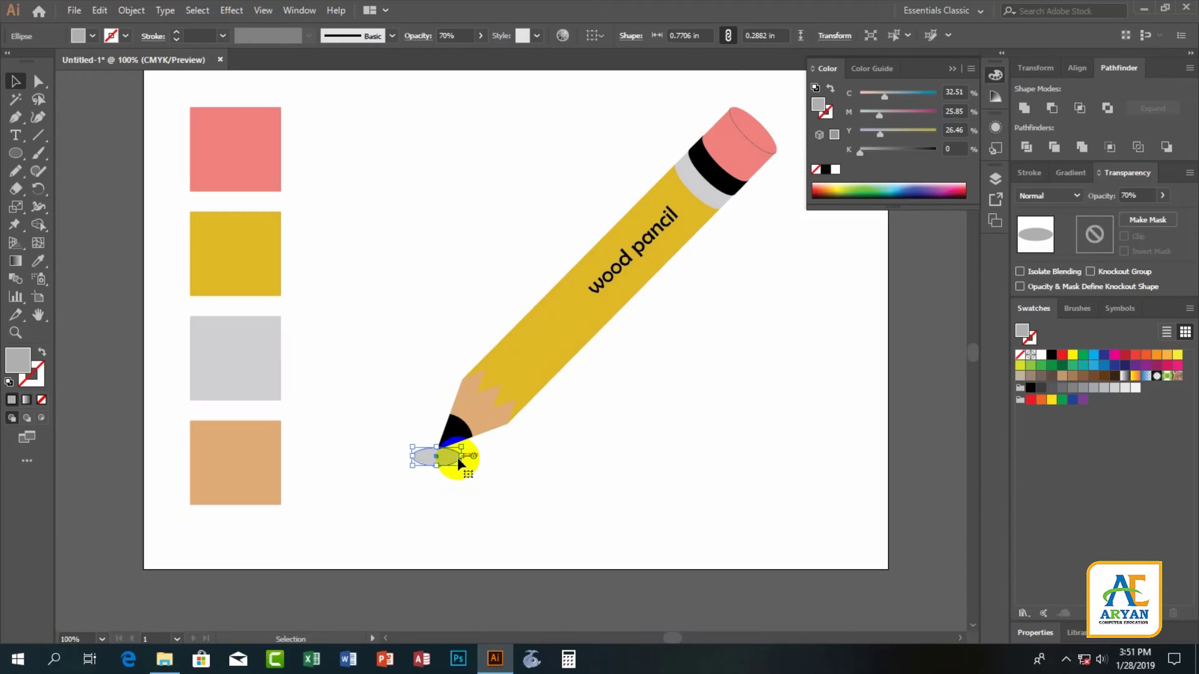
left_click_drag(471, 458, 472, 457)
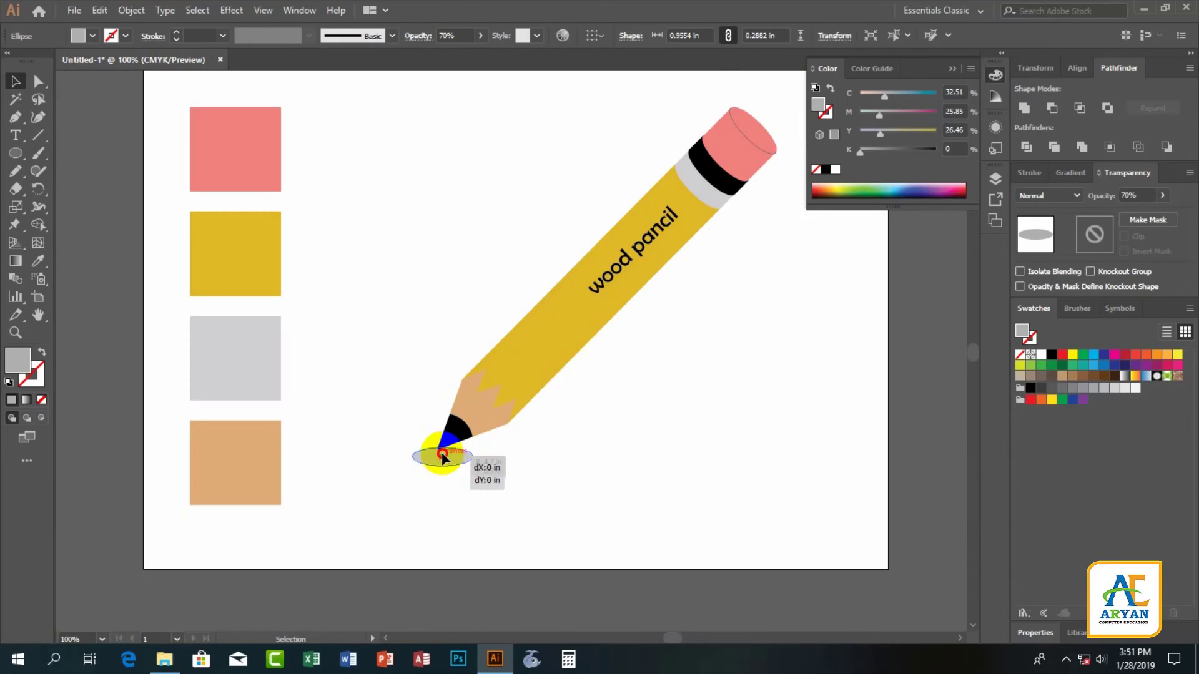
left_click(1163, 195)
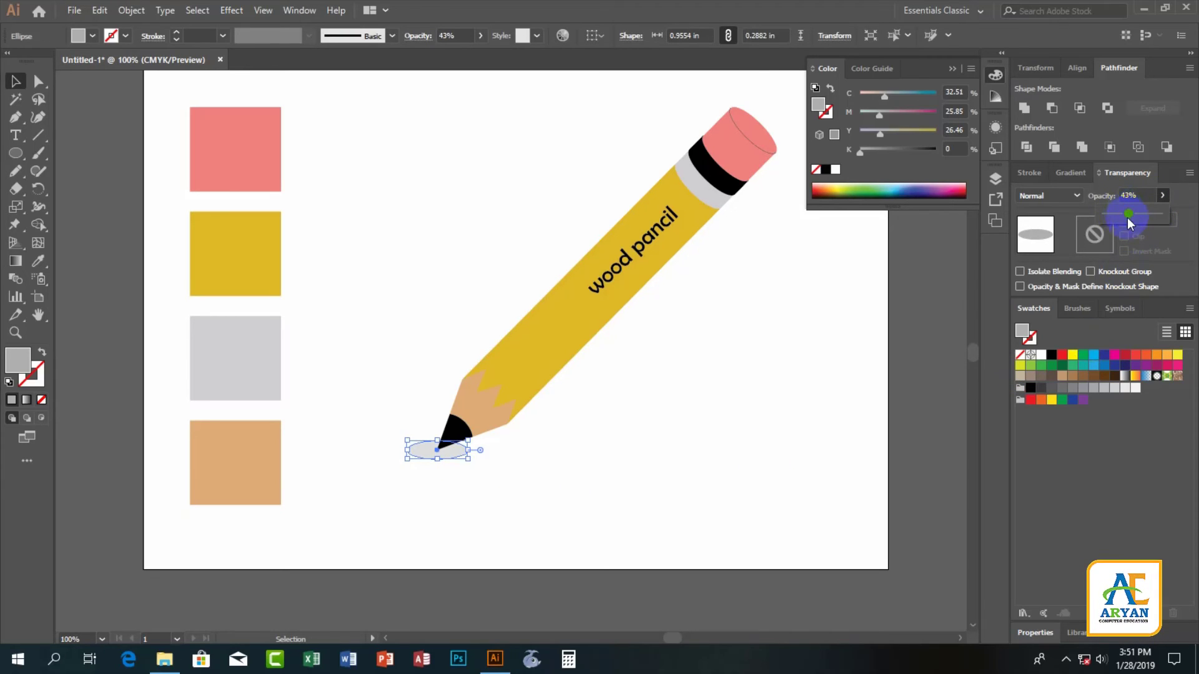
left_click(562, 460)
key("ctrl+minus")
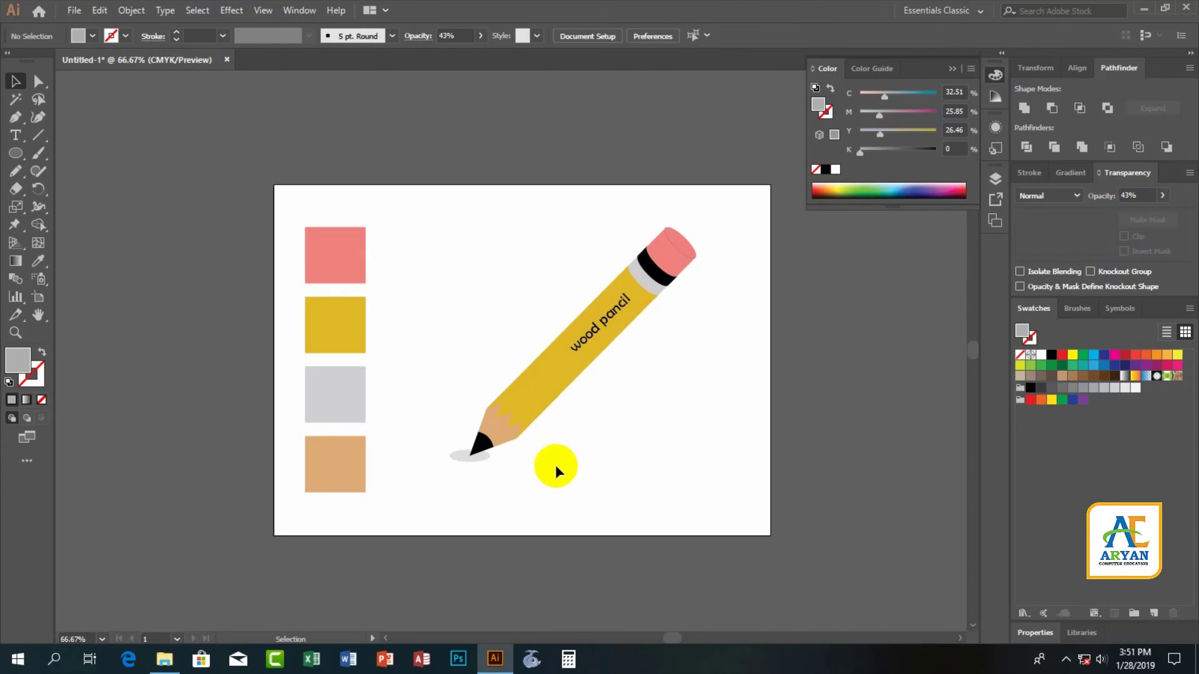